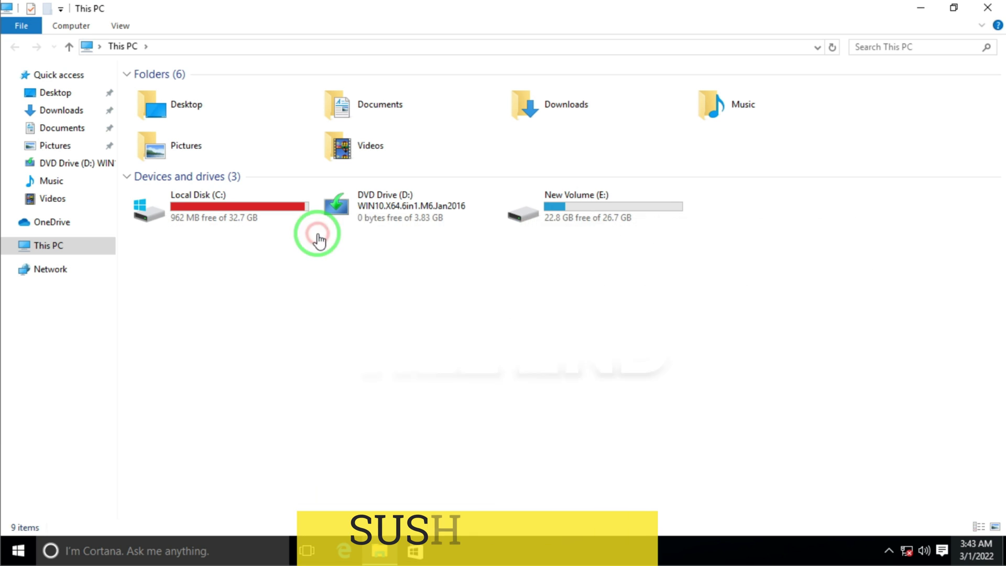
Step: Reopen This PC as a smaller, non-maximized window and place it beside the desktop icons
click(988, 8)
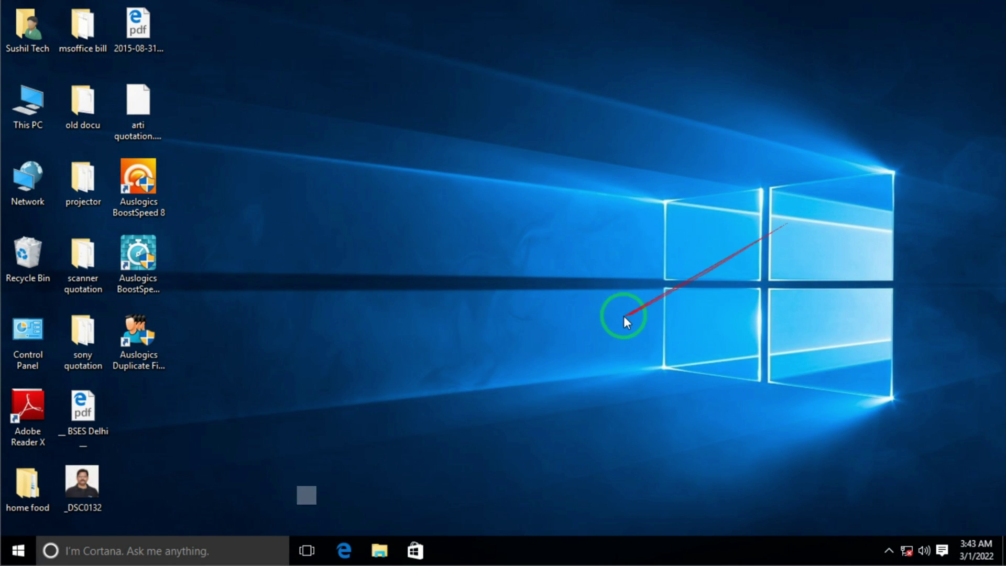
click(382, 551)
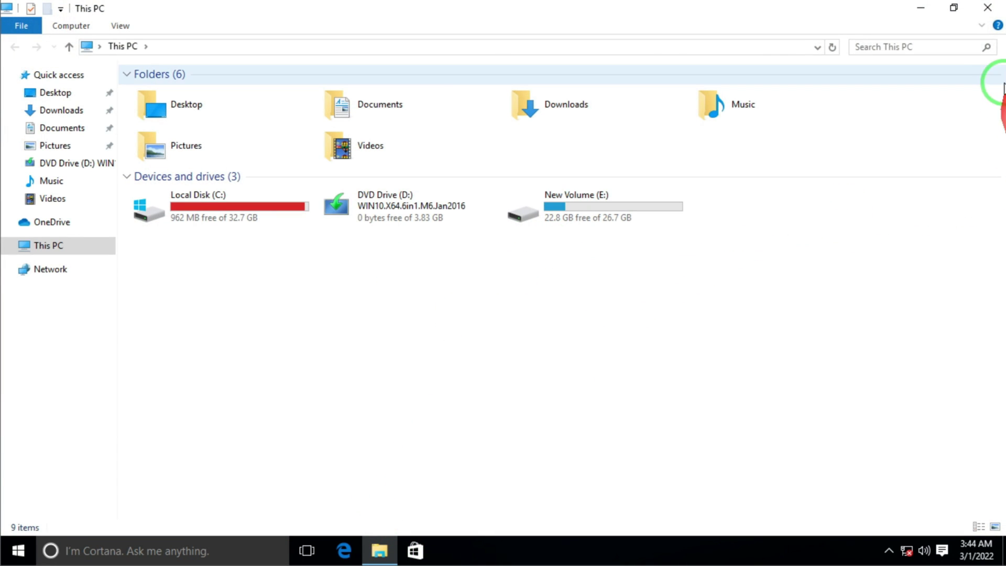
click(954, 9)
drag(510, 74, 524, 53)
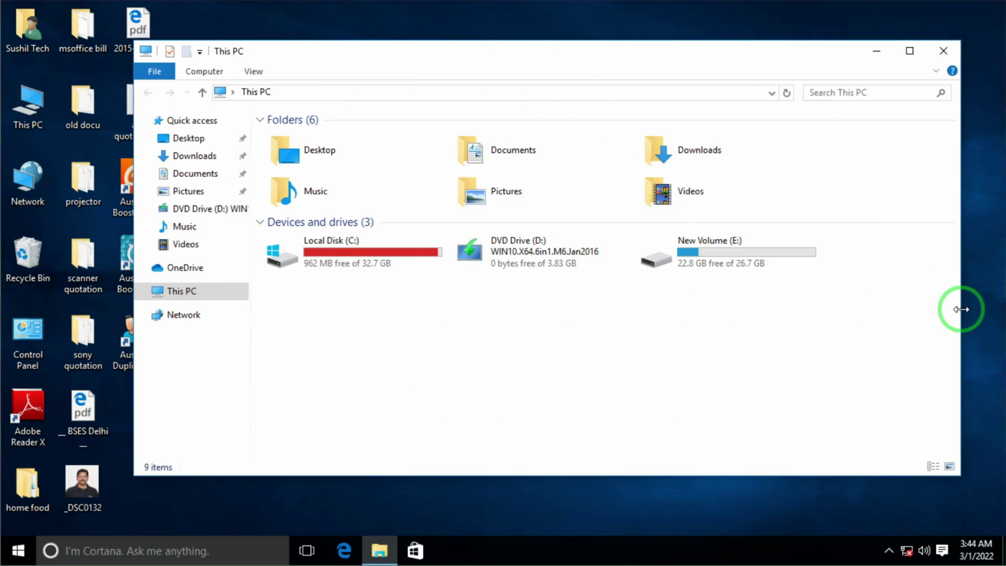
click(269, 303)
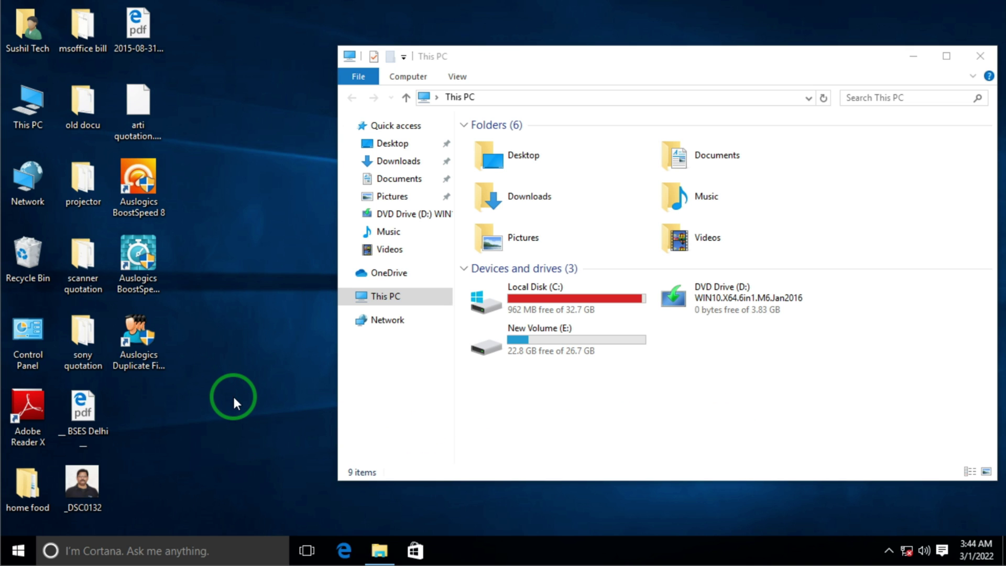
Step: Open the Windows Temp folder by running the command "temp"
key(super+r)
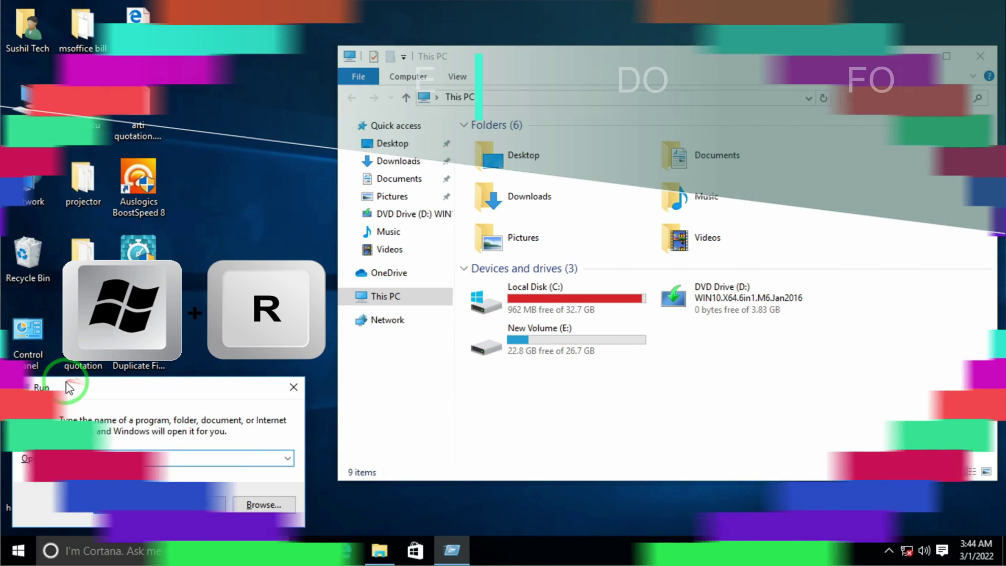
click(74, 454)
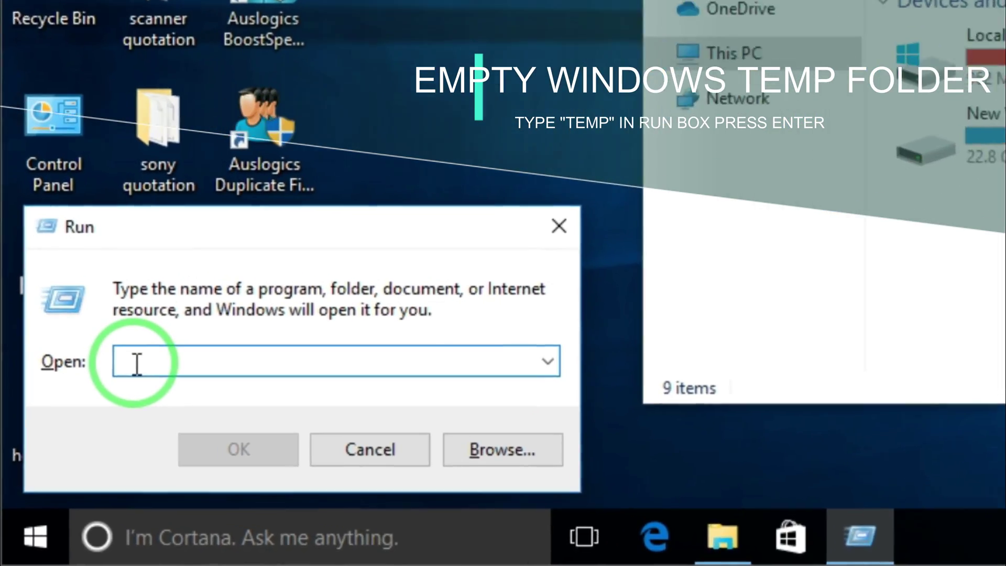
text(tem)
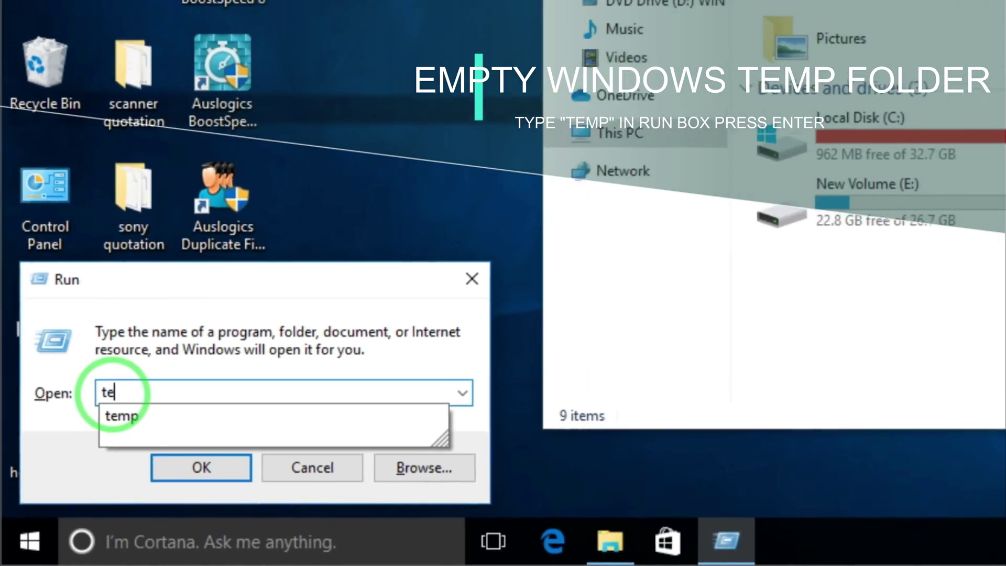
text(p)
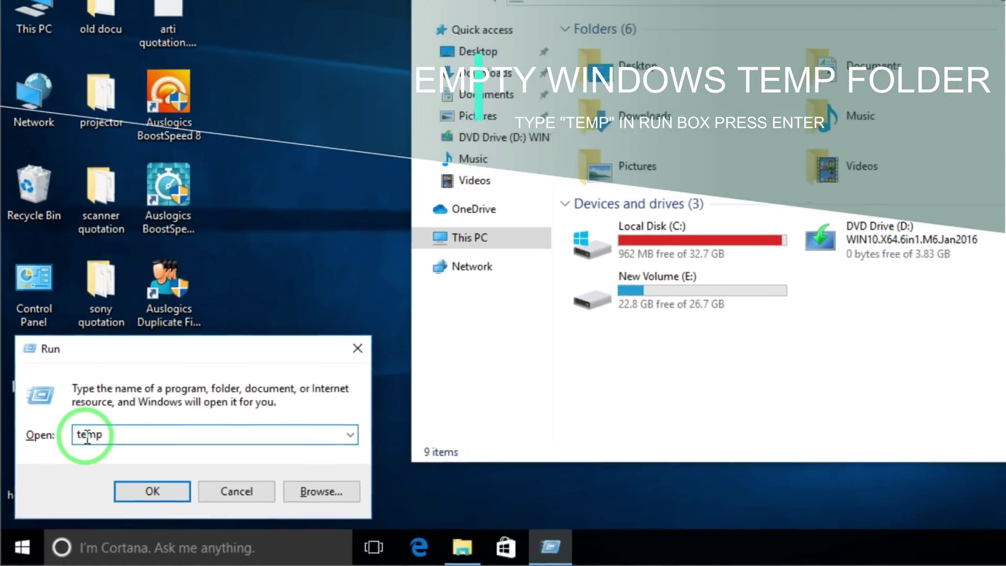
key(Return)
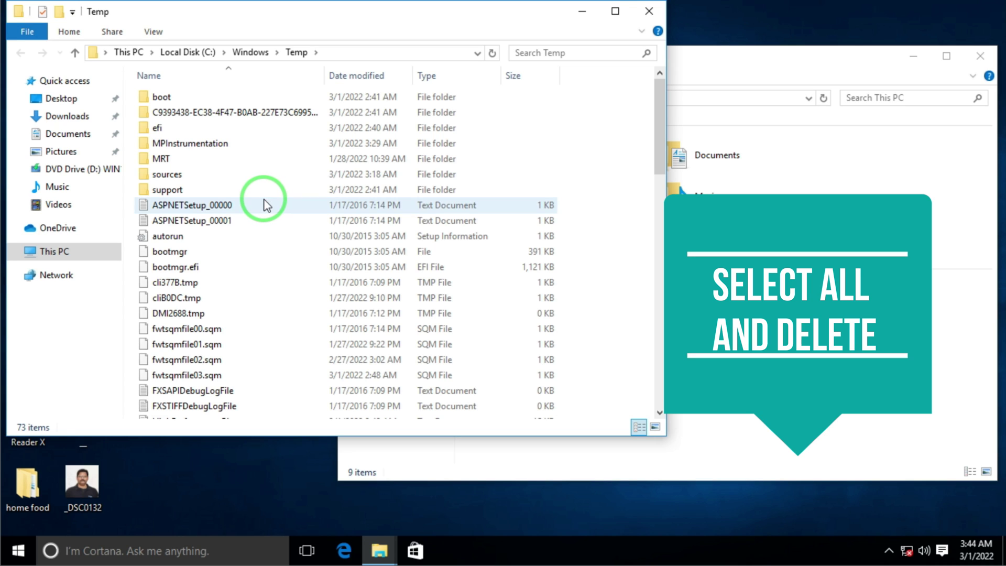
Step: Delete all items in the Windows Temp folder, skipping the file that needs administrator permission, and close the folder
key(ctrl+a)
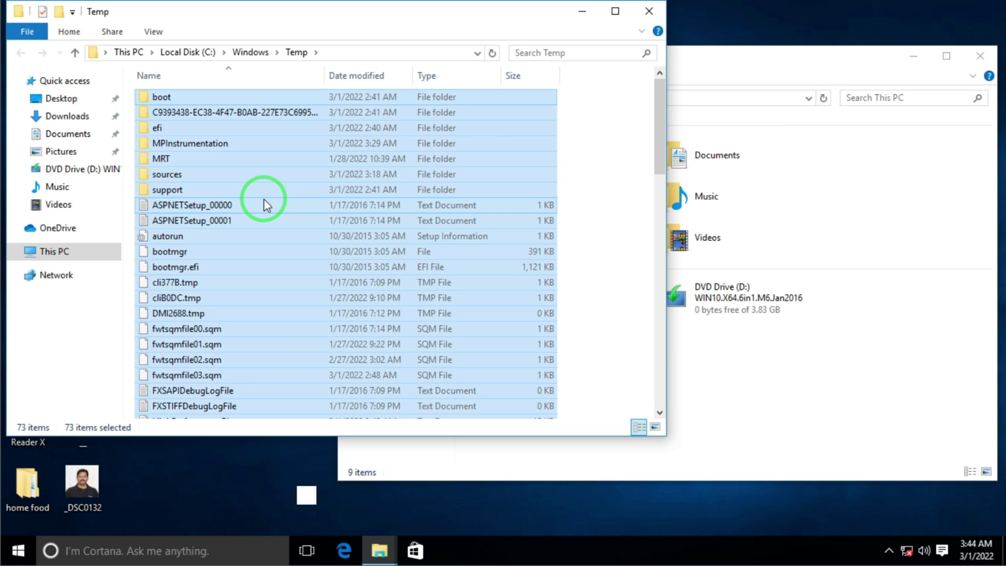
key(Delete)
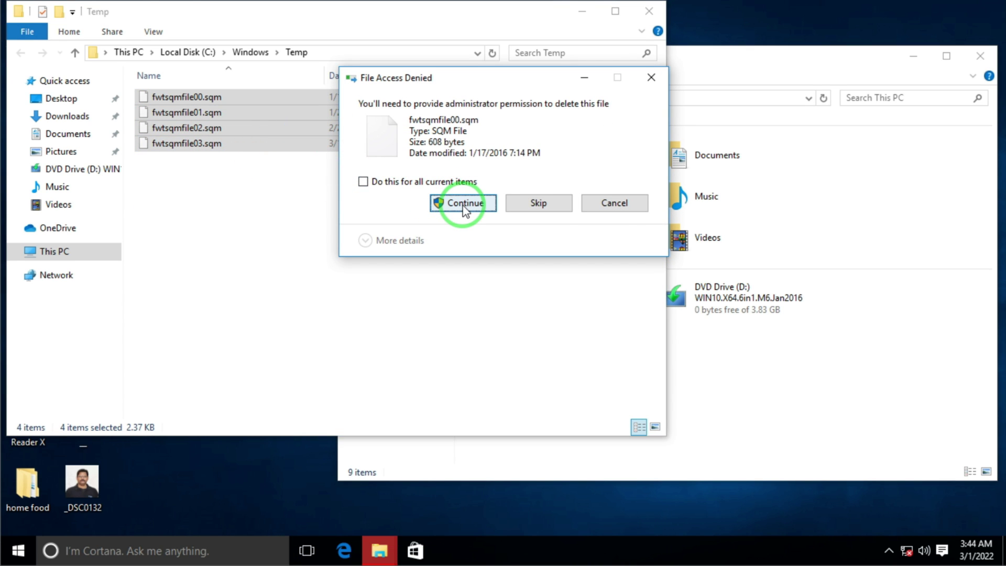
click(554, 208)
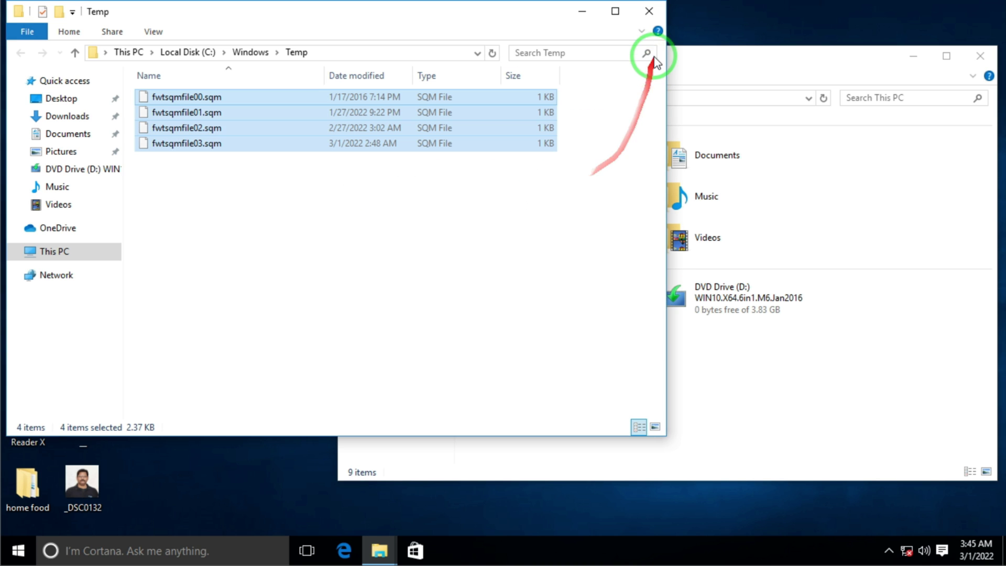
click(649, 11)
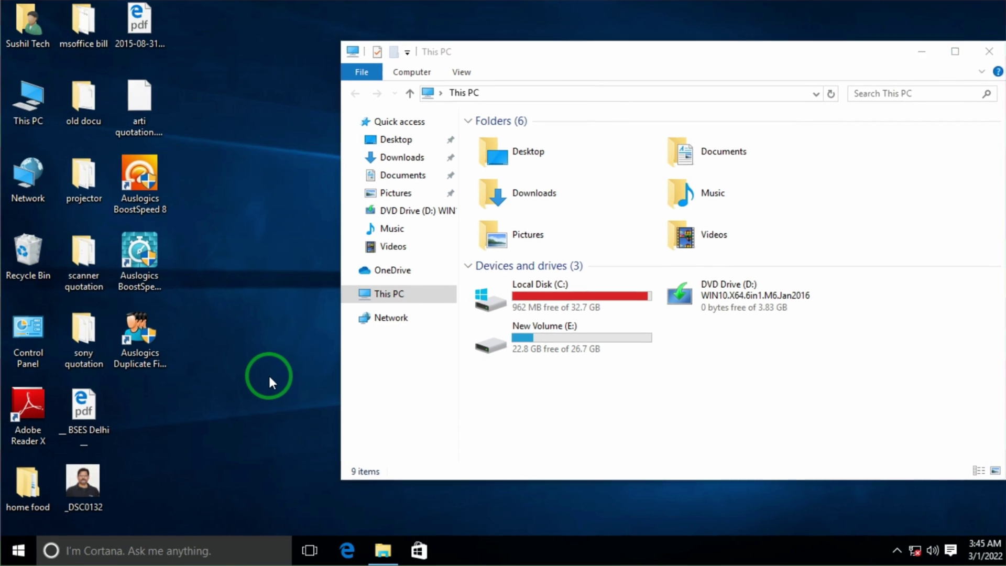
Step: Open the user account's AppData Temp folder by running the command "%temp%"
key(super+r)
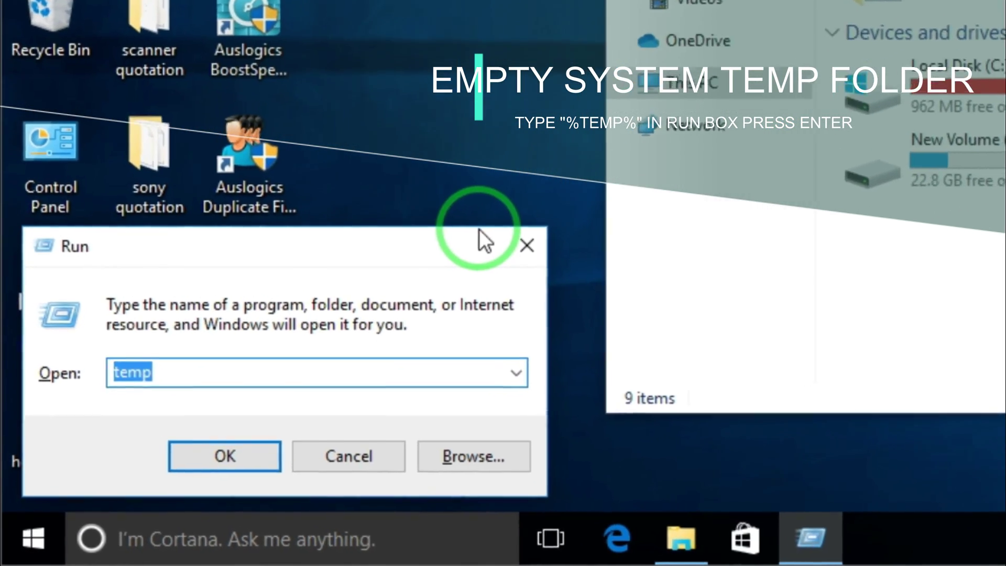
text(%te)
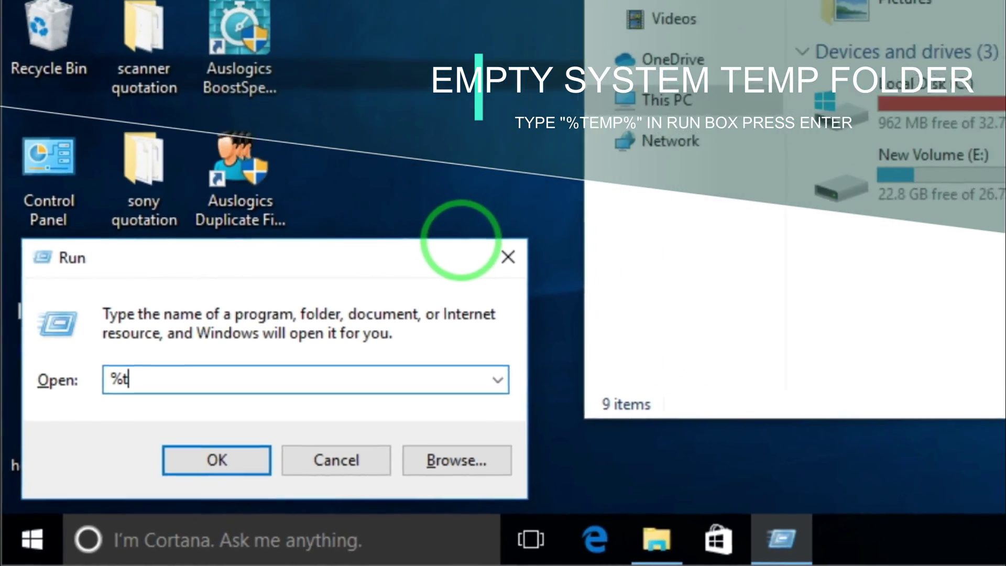
text(mp%)
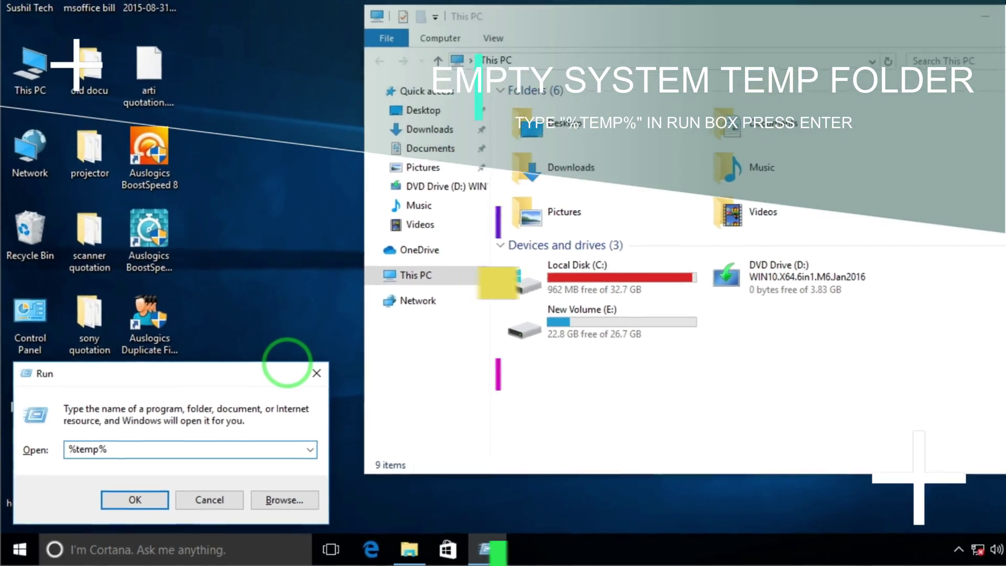
key(Return)
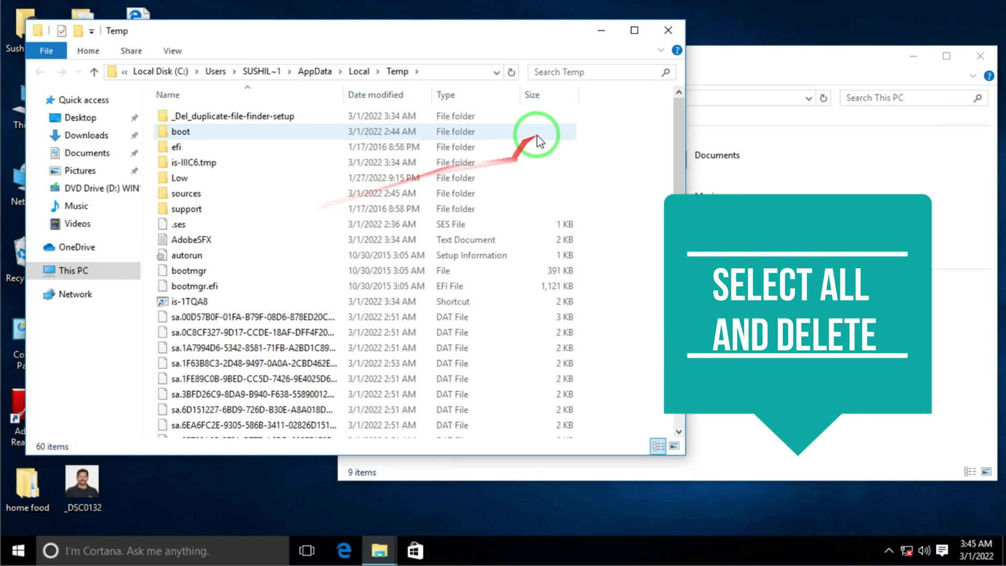
Step: Delete all items in the user account's Temp folder and close the folder
key(ctrl+a)
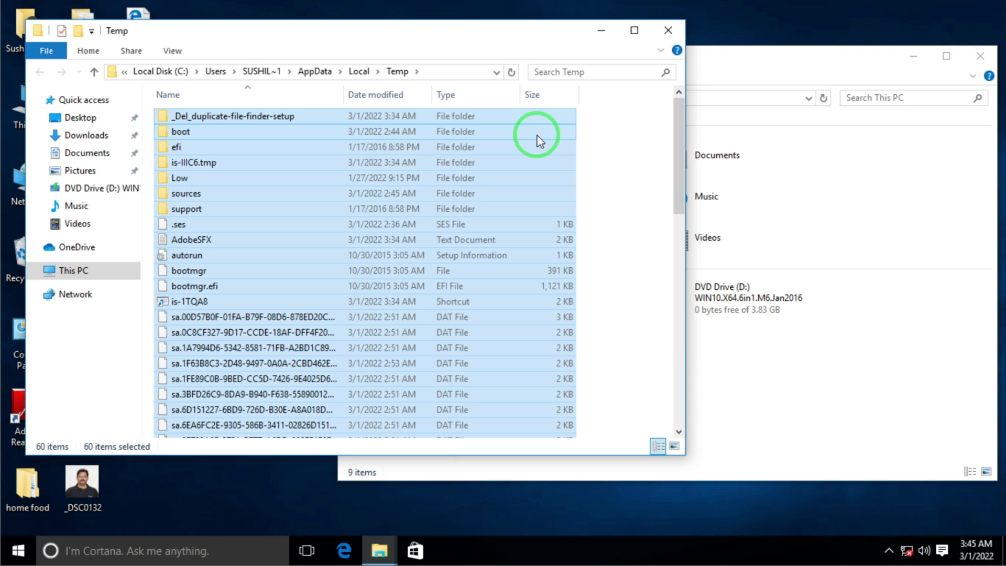
key(Delete)
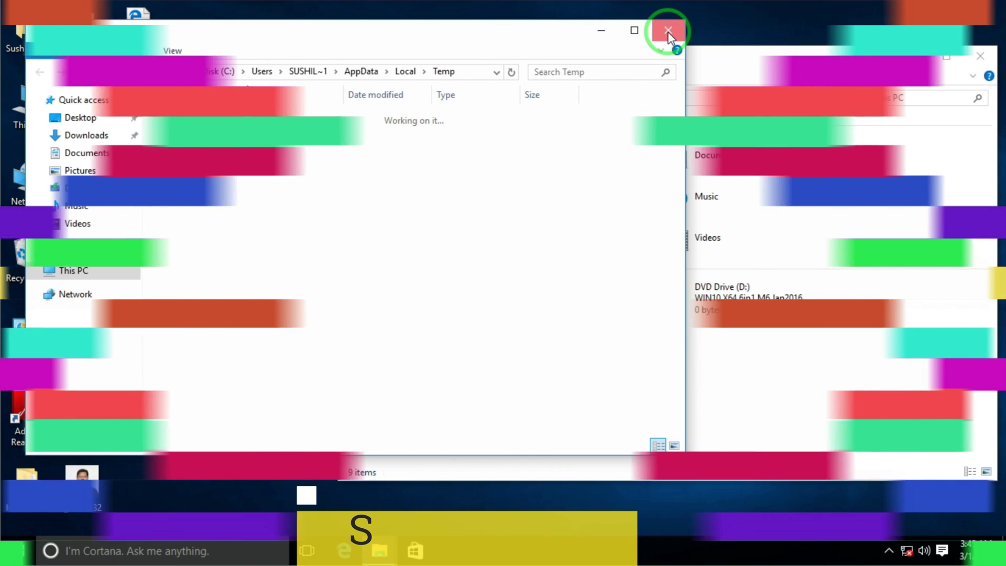
click(668, 31)
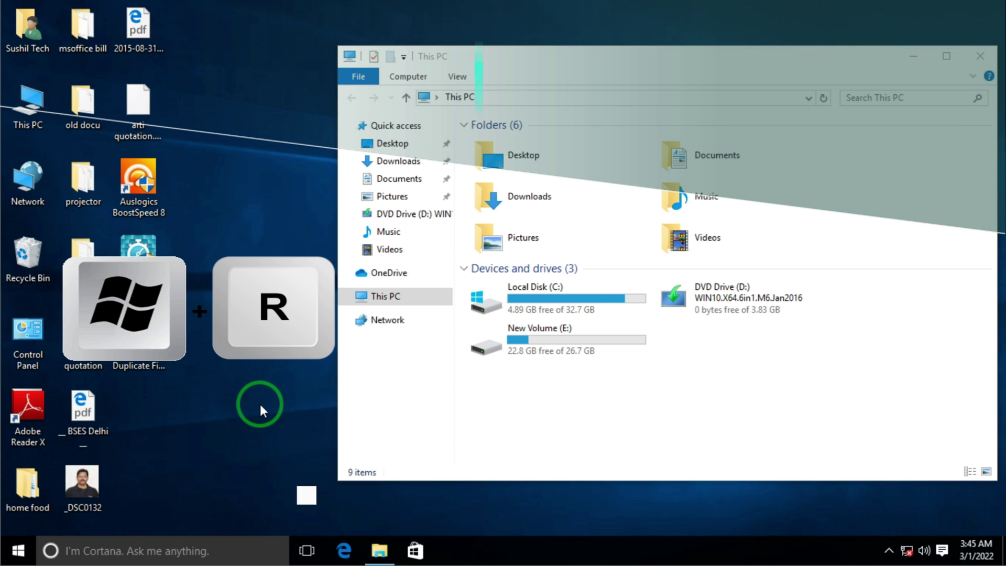
Step: Open the Windows Prefetch folder by running the command "prefetch"
key(super+r)
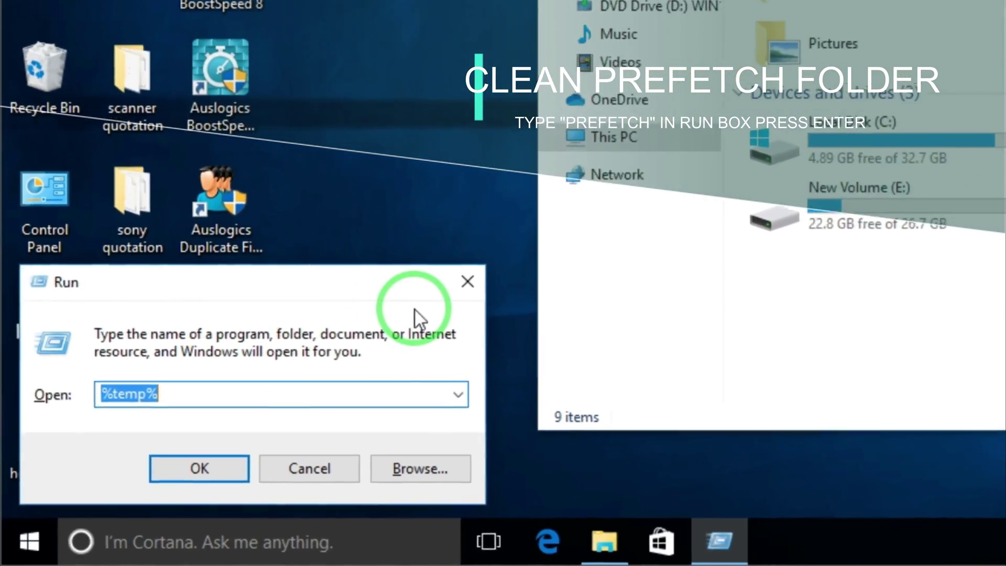
text(prefet)
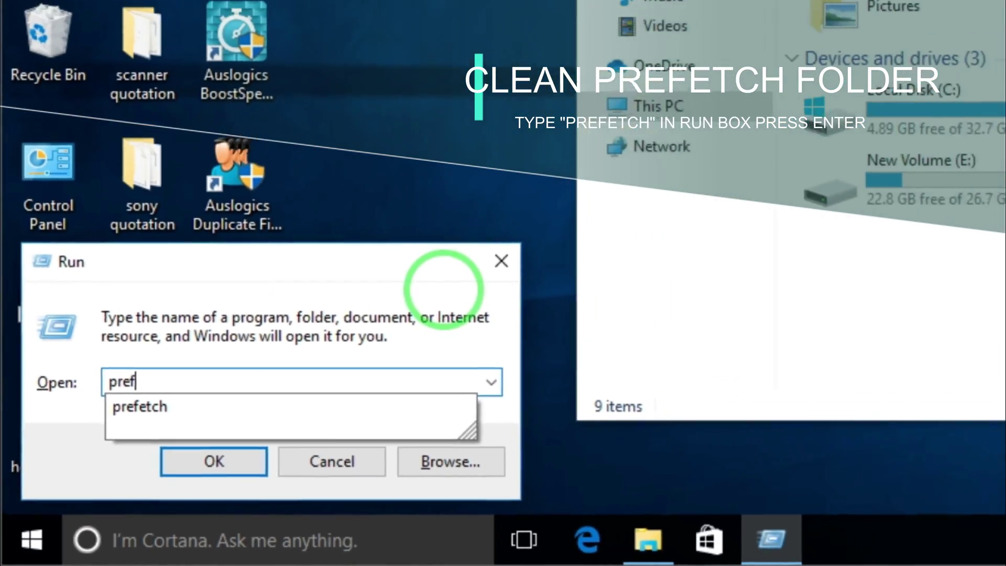
text(ch)
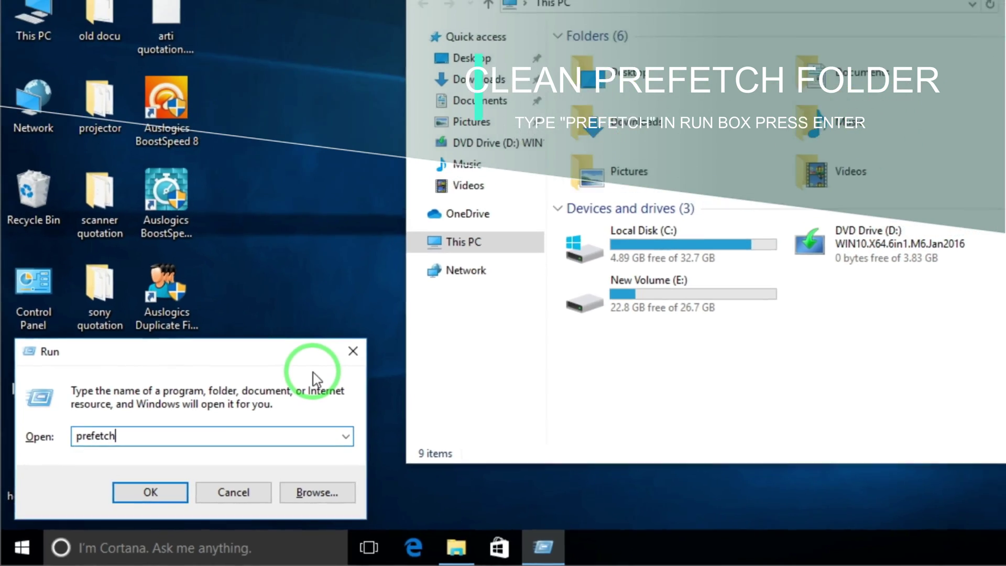
key(Return)
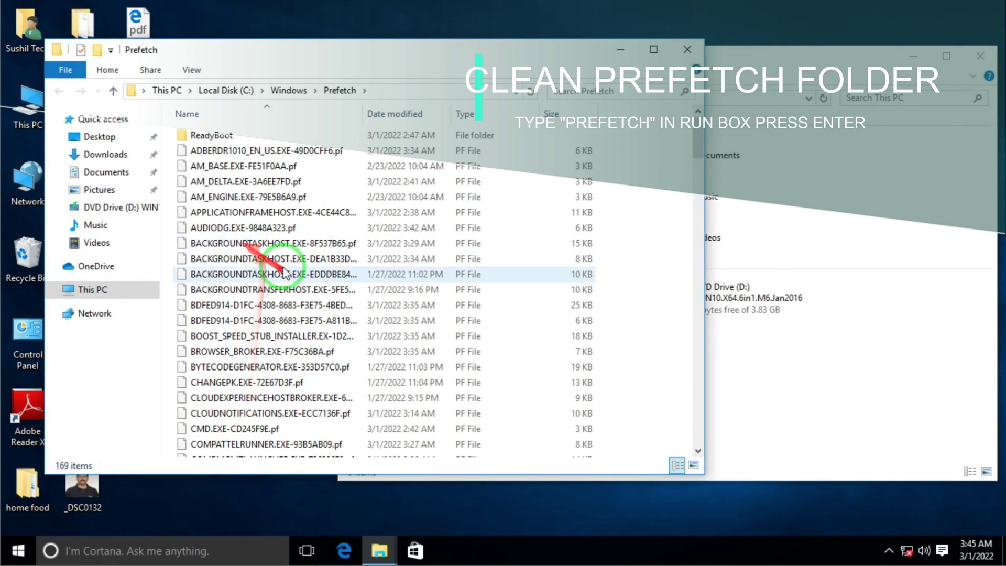
Step: Delete all files and folders in the Windows Prefetch folder and close it
scroll(254, 273, down, 7)
scroll(257, 279, down, 4)
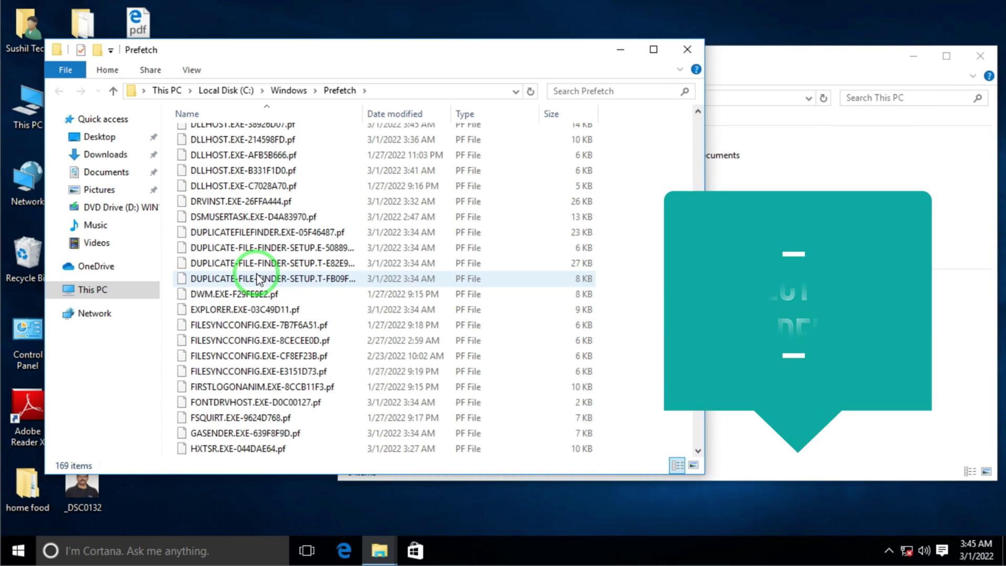
scroll(256, 279, up, 12)
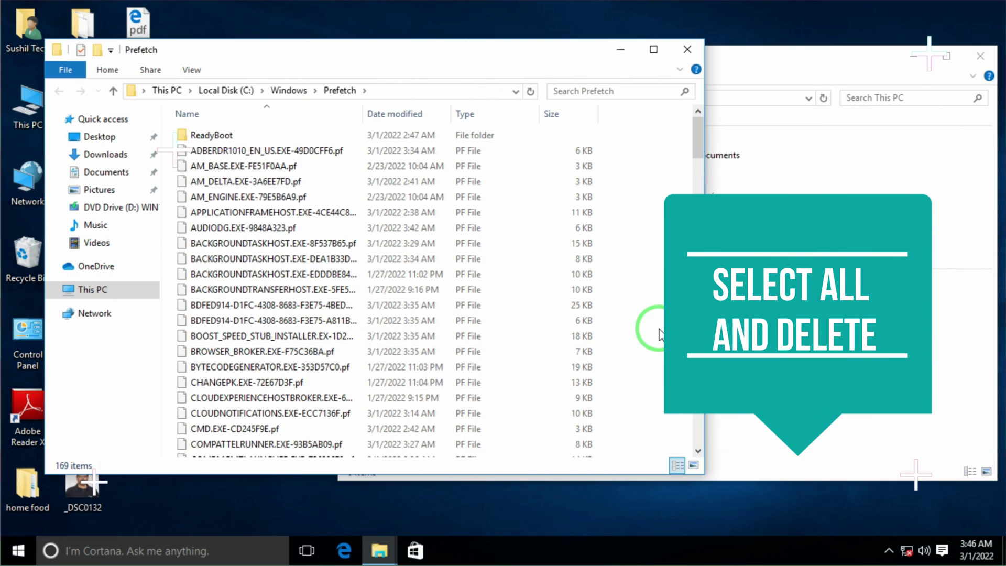
key(ctrl+a)
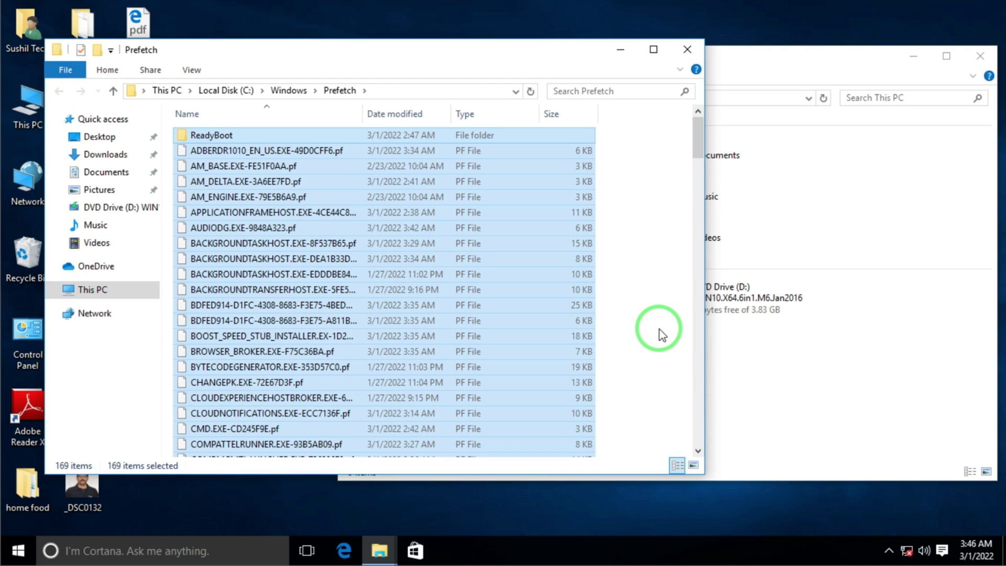
key(Delete)
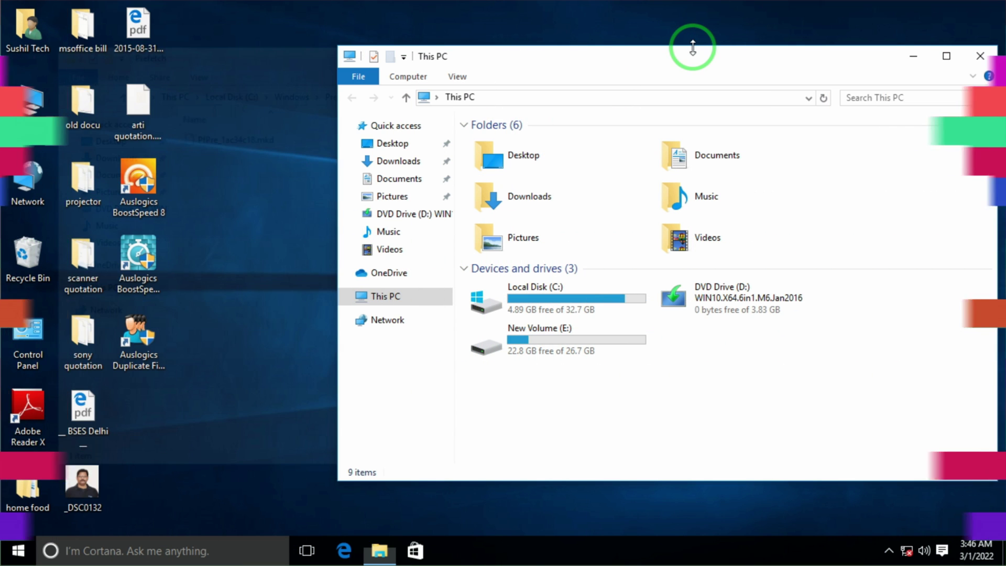
click(296, 303)
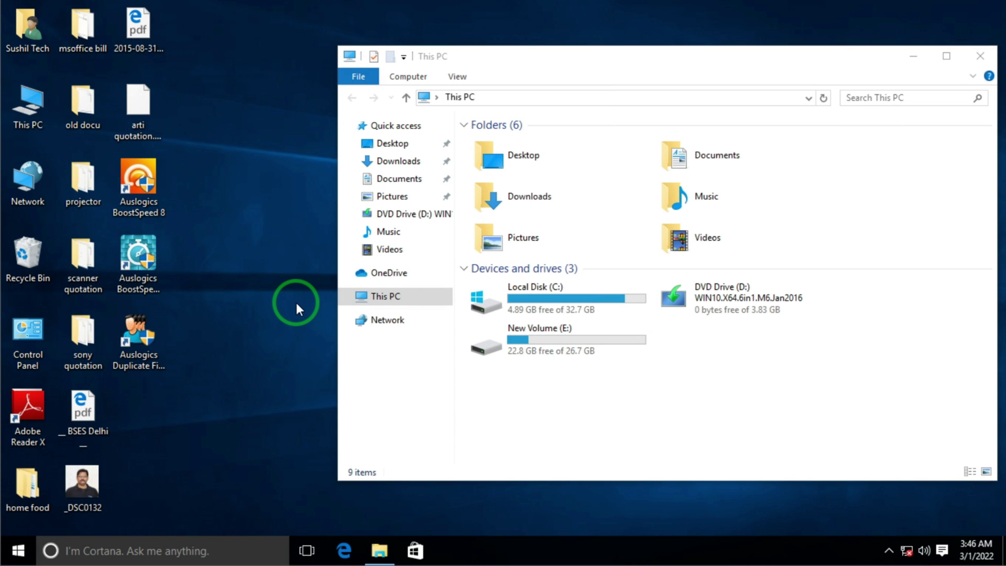
click(552, 317)
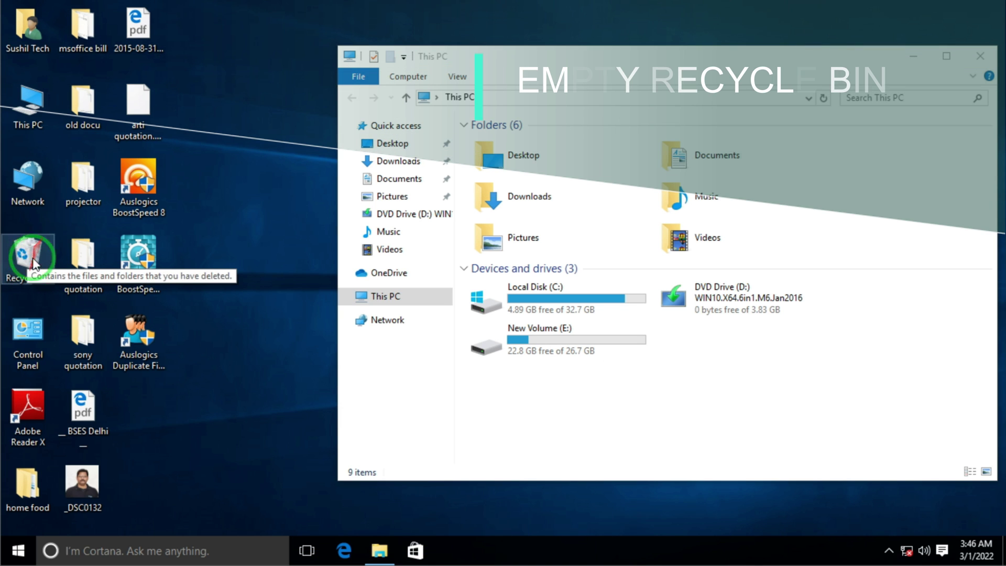
Step: Empty the Recycle Bin, agreeing to permanently delete all of its items
right_click(40, 243)
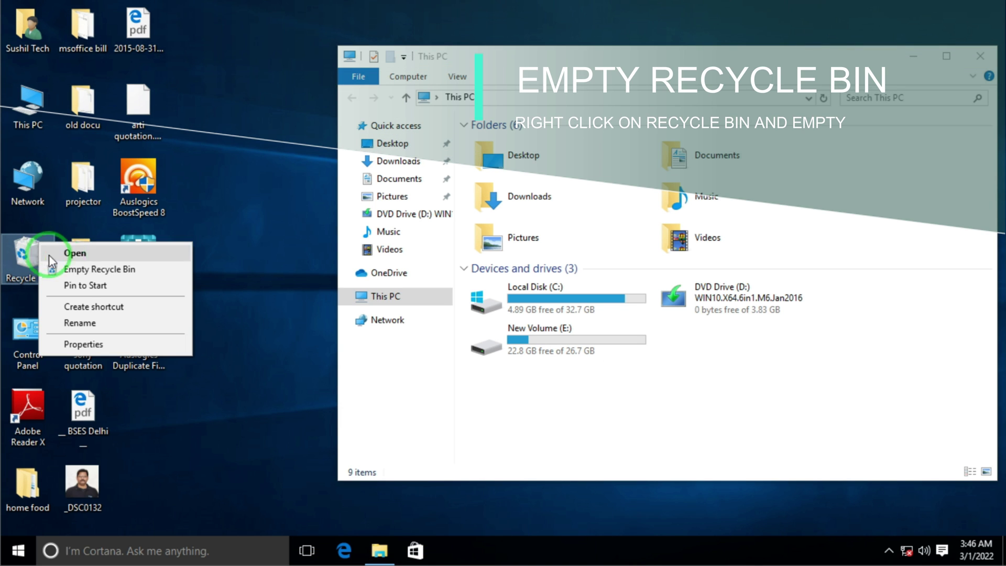
click(84, 270)
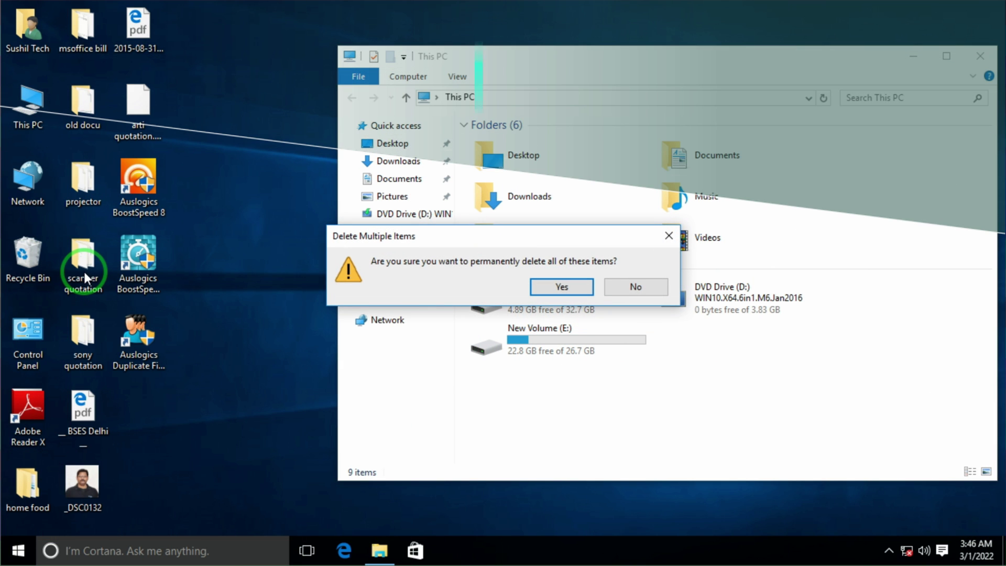
click(555, 289)
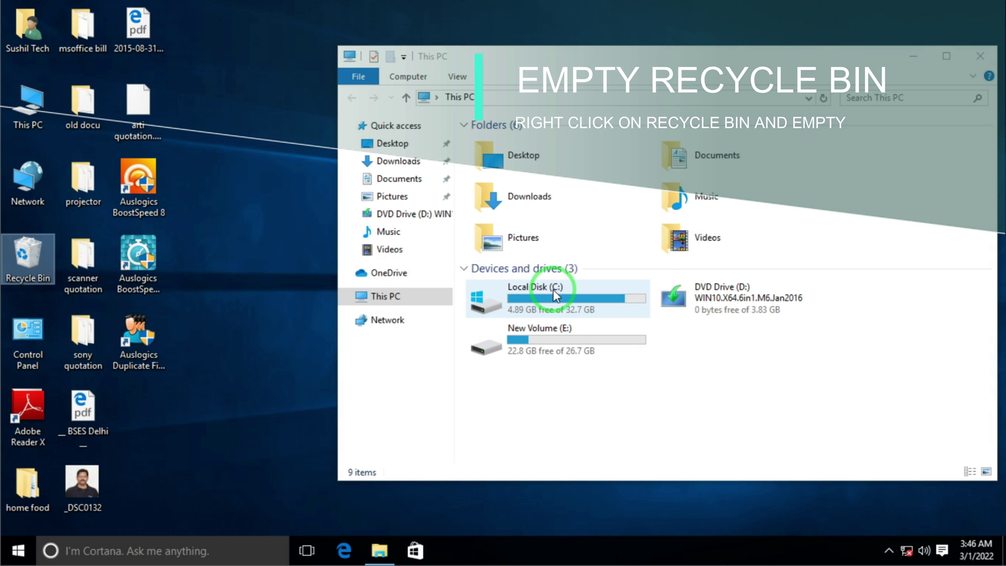
click(537, 405)
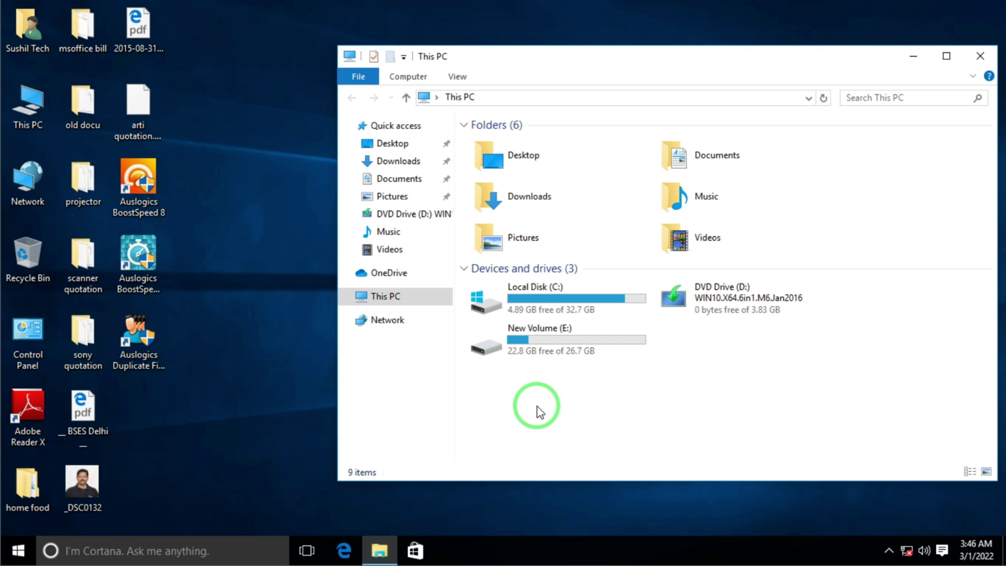
click(262, 405)
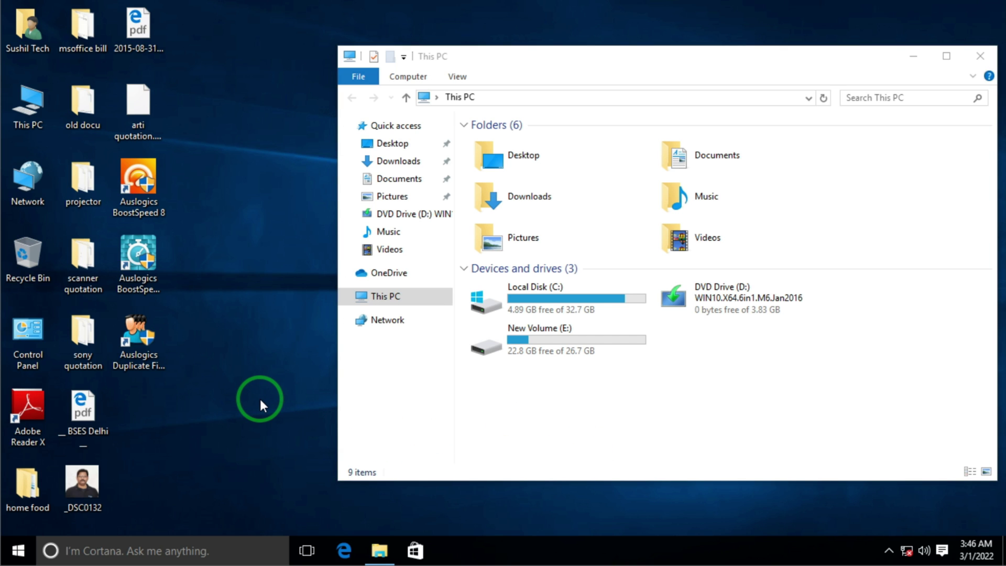
Step: Open the list of installed apps and features in the system settings and look through it for apps to uninstall
click(19, 550)
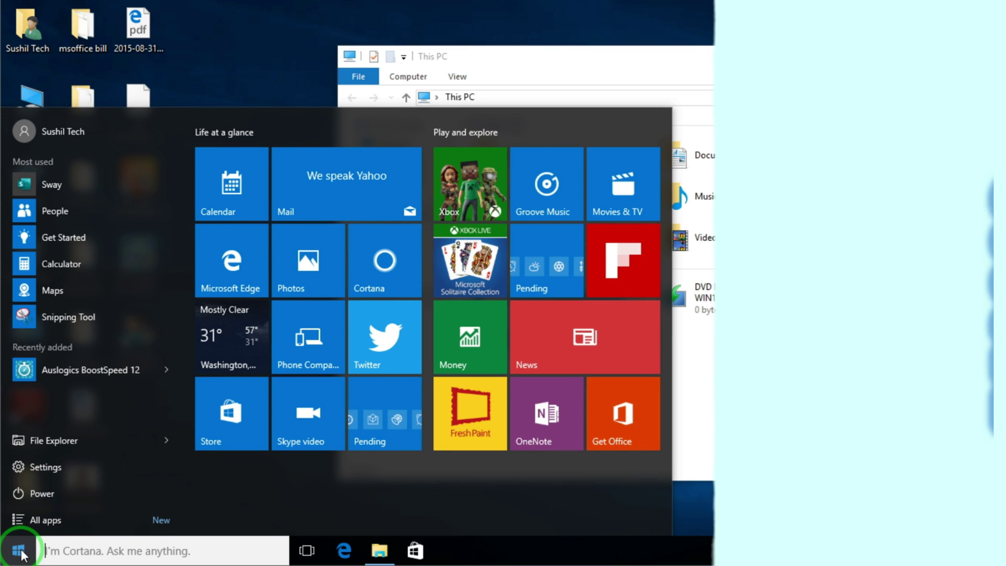
click(48, 466)
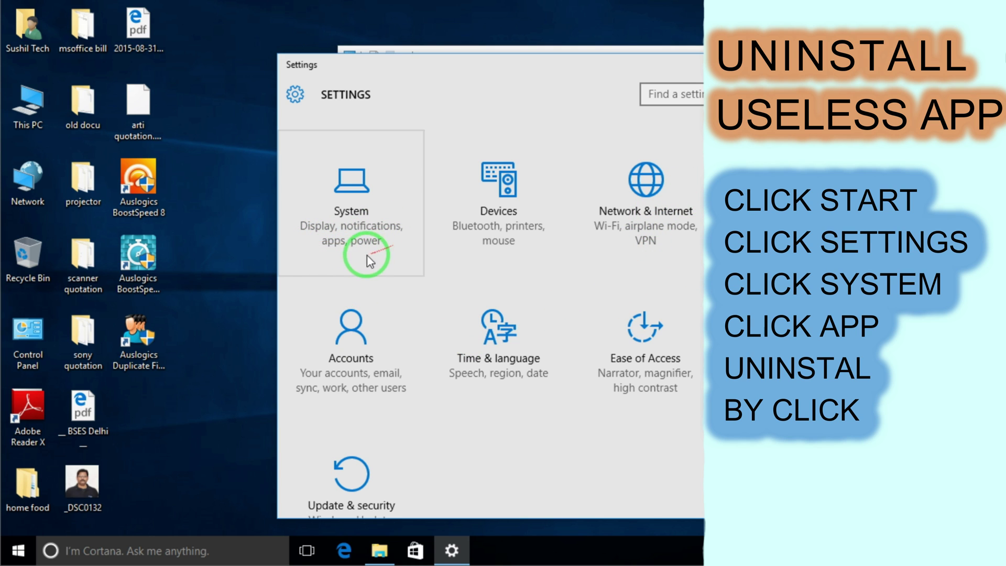
click(350, 222)
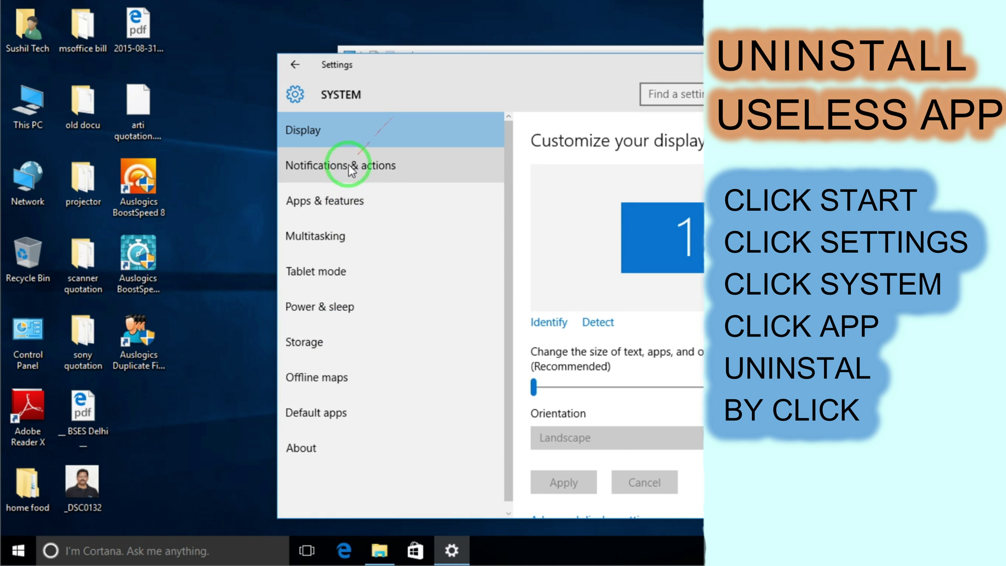
click(307, 199)
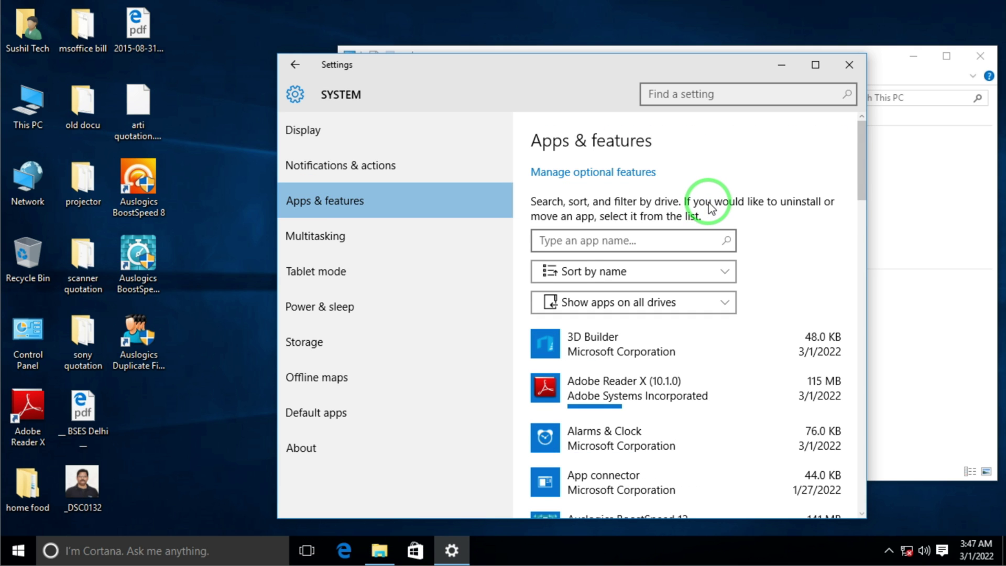
scroll(744, 265, down, 1)
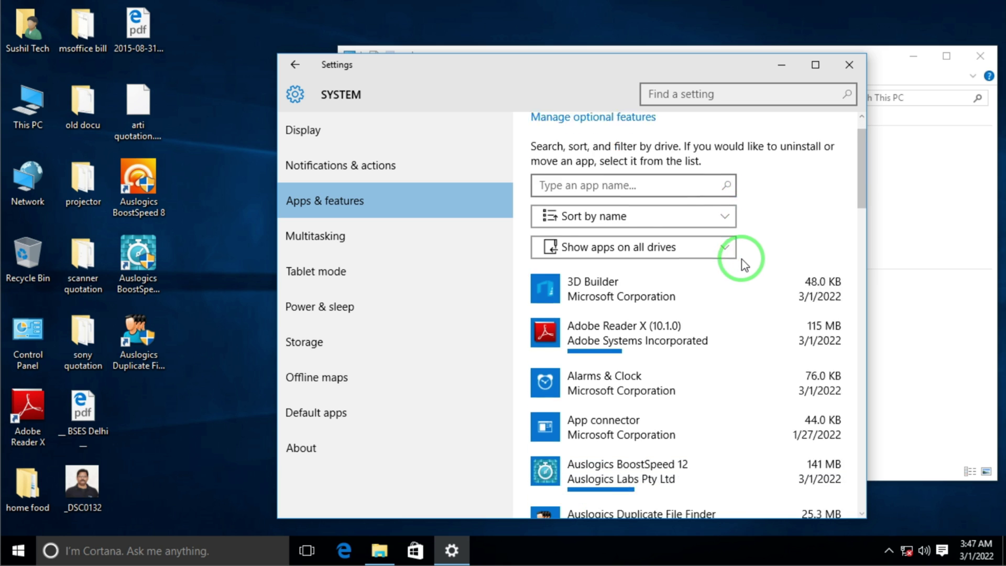
scroll(723, 259, down, 1)
scroll(746, 288, up, 2)
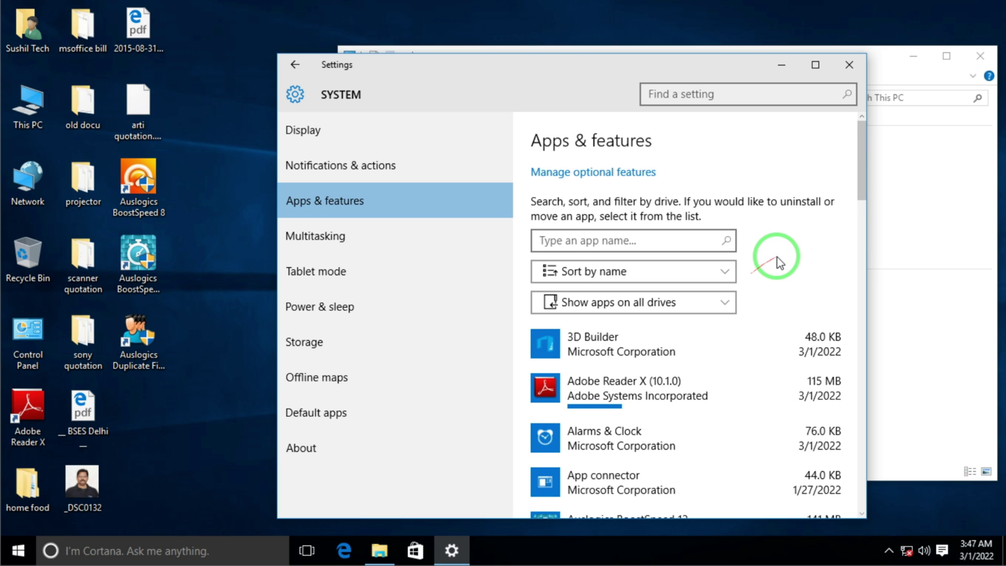
scroll(779, 262, down, 4)
scroll(773, 302, up, 2)
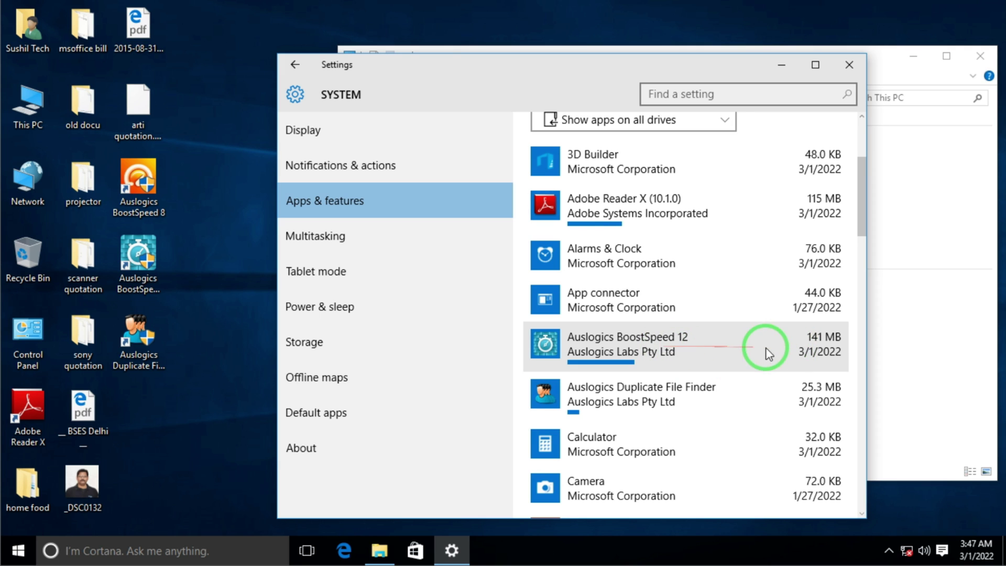
Step: Start uninstalling Auslogics BoostSpeed 12, allow its uninstaller to make changes to the PC, and close the settings window
click(790, 346)
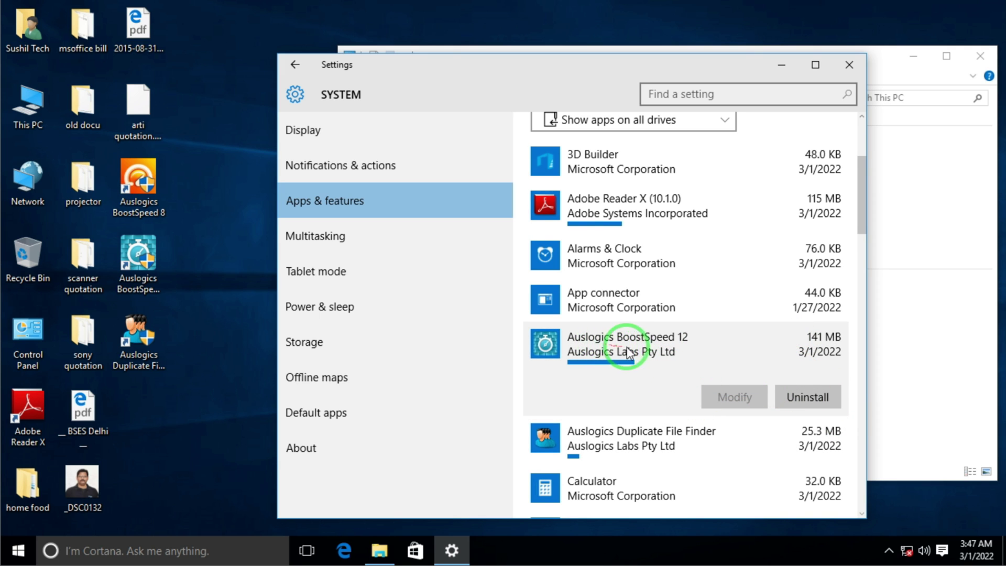
click(808, 398)
click(815, 361)
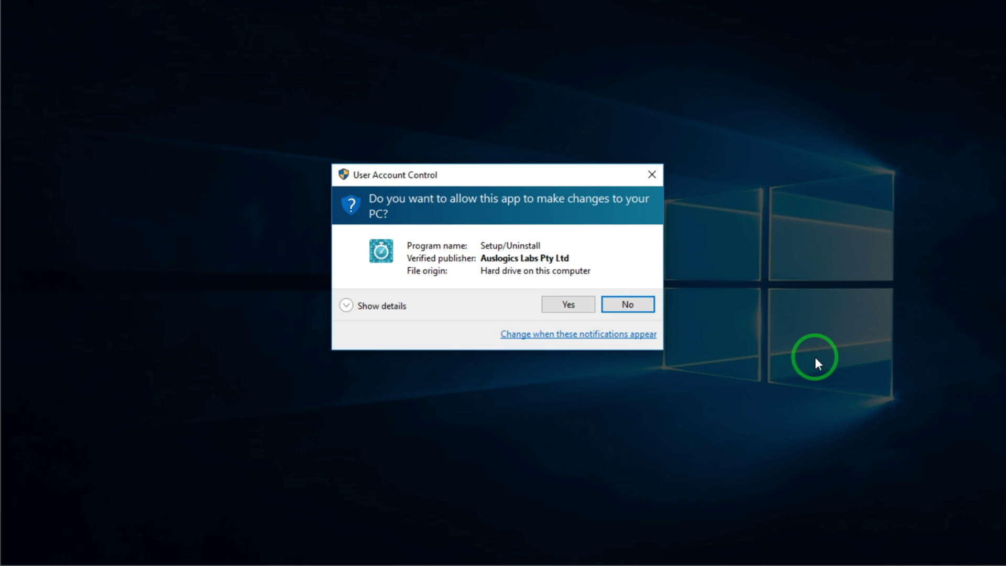
click(565, 307)
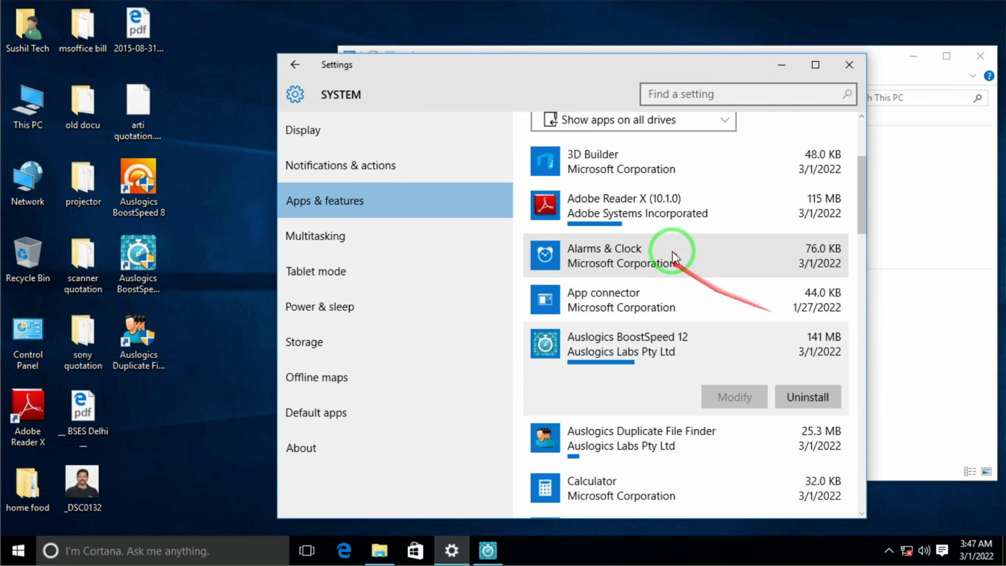
click(849, 65)
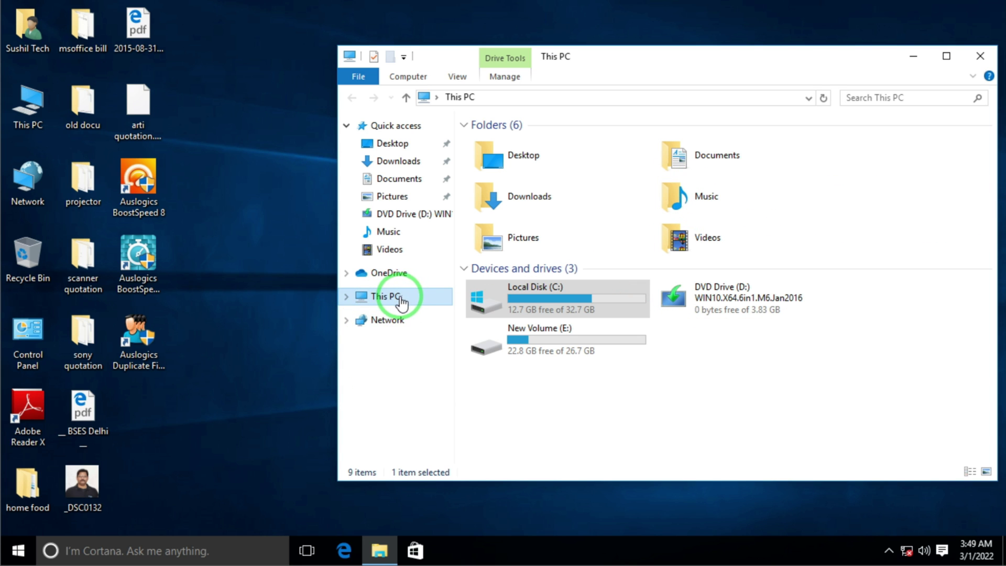
Step: Open the System Protection settings from the advanced system settings in This PC's properties
right_click(18, 108)
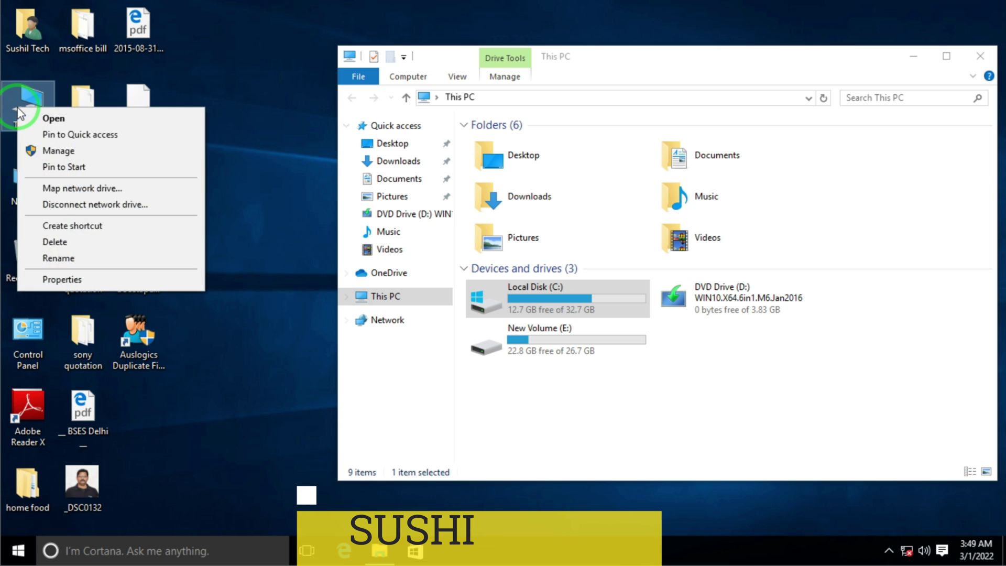
click(54, 278)
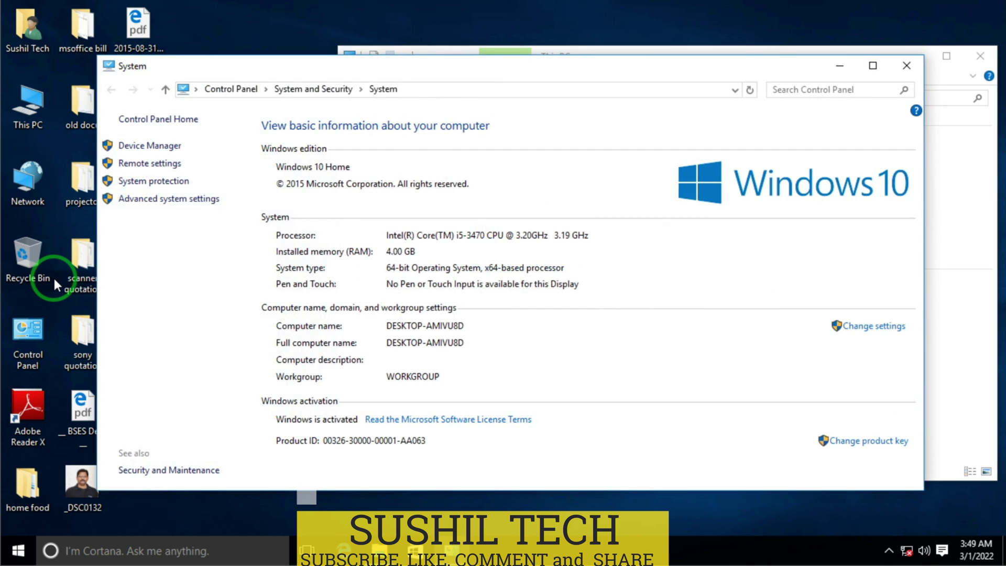
click(155, 199)
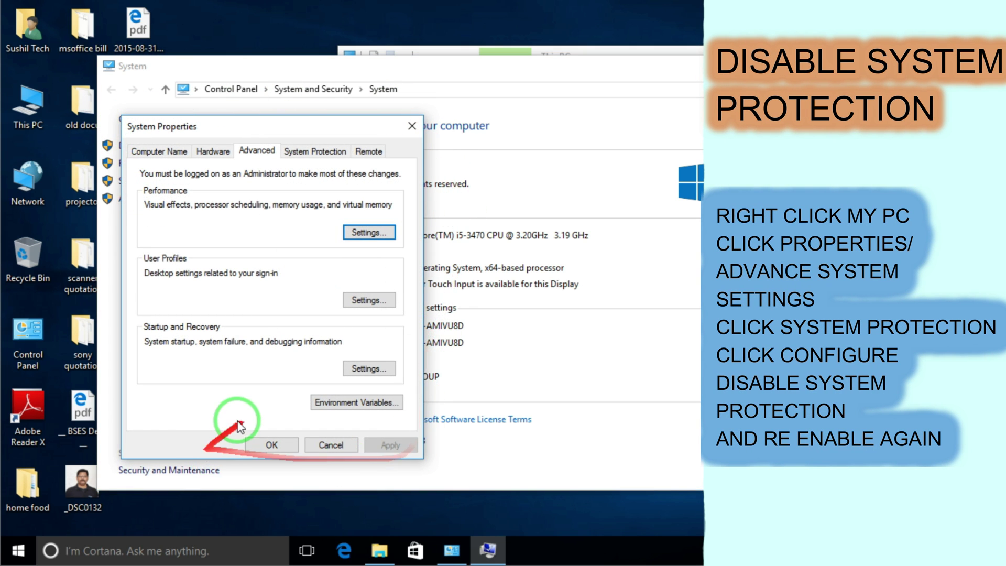
click(315, 152)
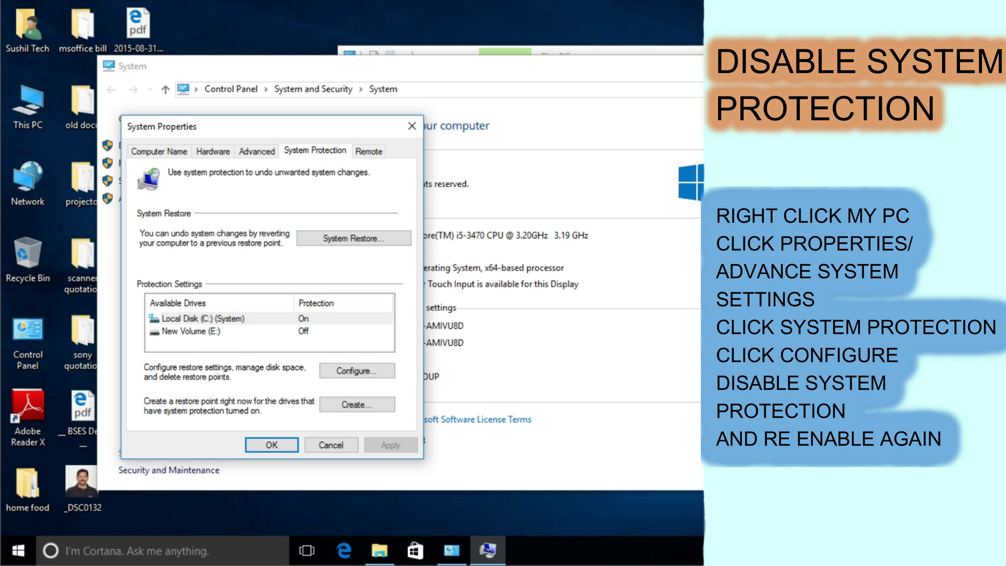
Step: Disable system protection for Local Disk (C:), agreeing to delete its restore points
click(351, 375)
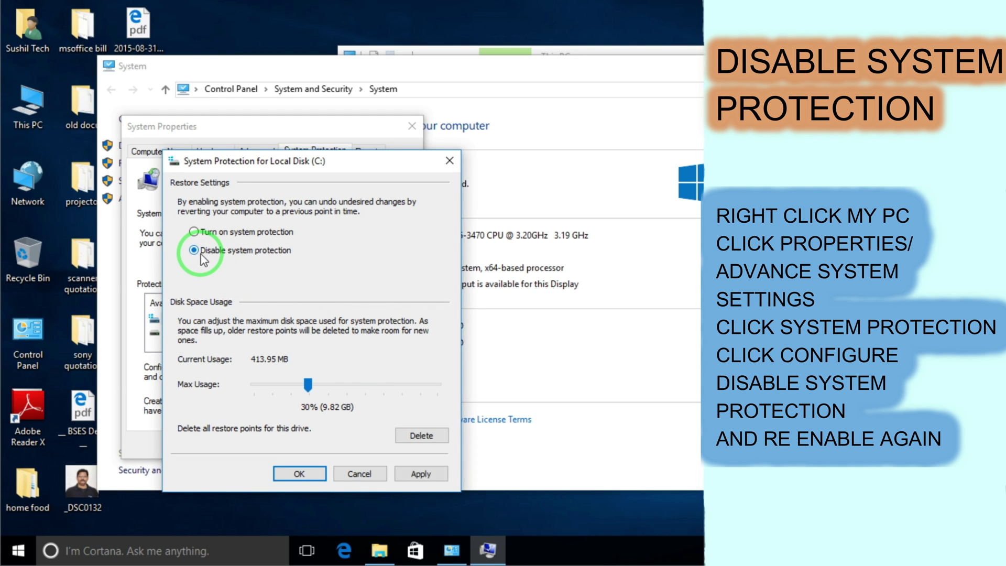
click(421, 474)
click(348, 361)
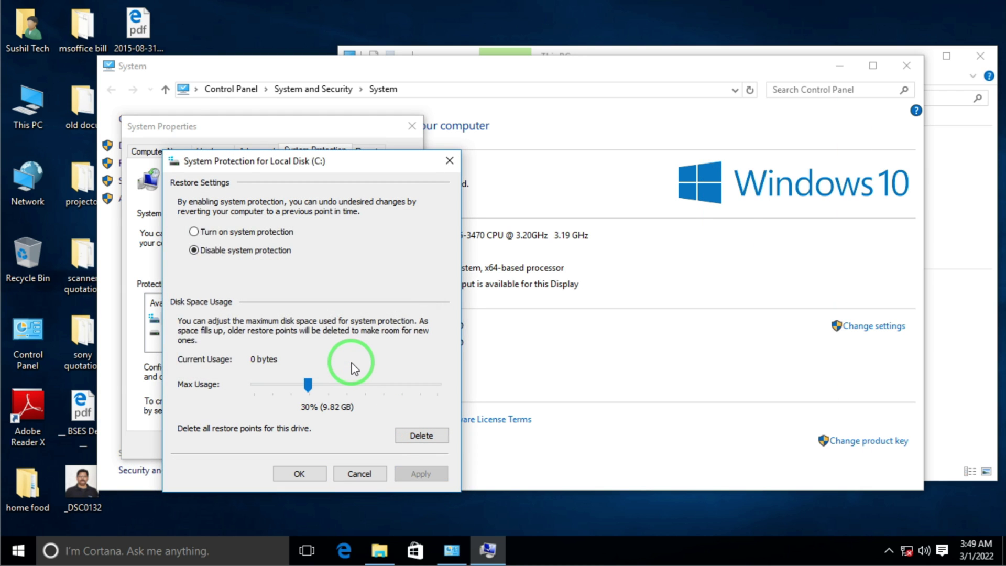
click(301, 474)
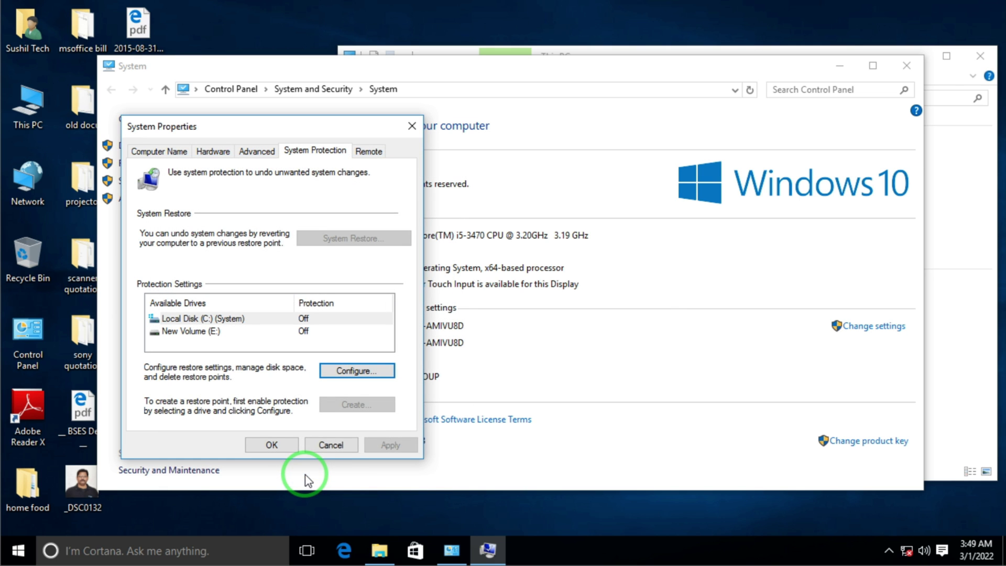
Step: Check the free space on Local Disk (C:) in This PC and return to the system properties
click(969, 92)
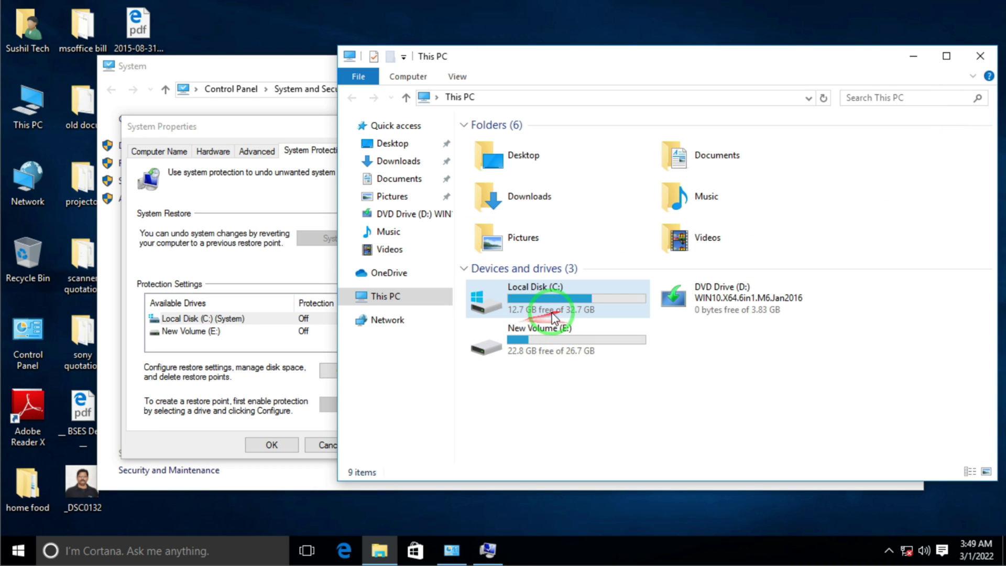
mouse_move(528, 318)
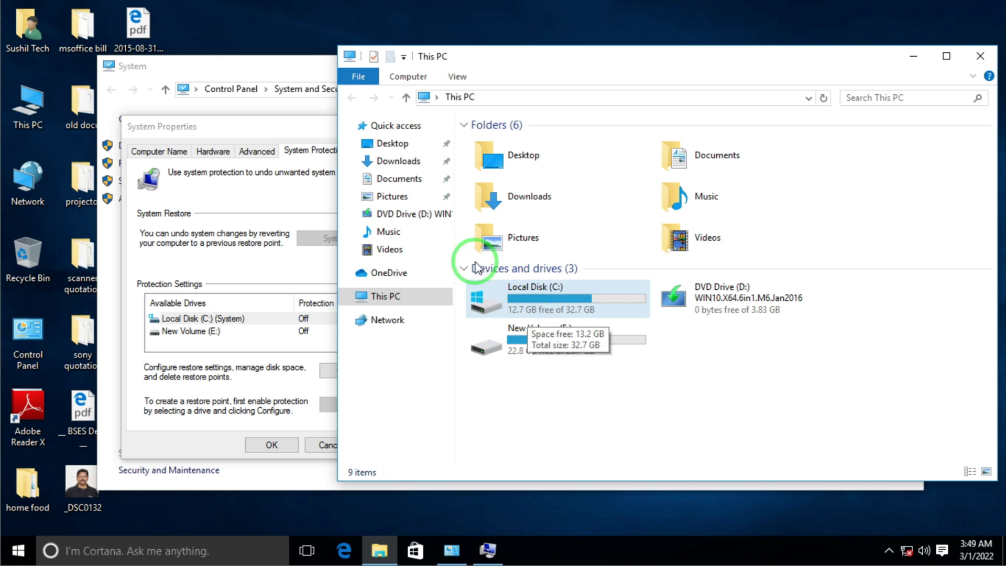
click(304, 76)
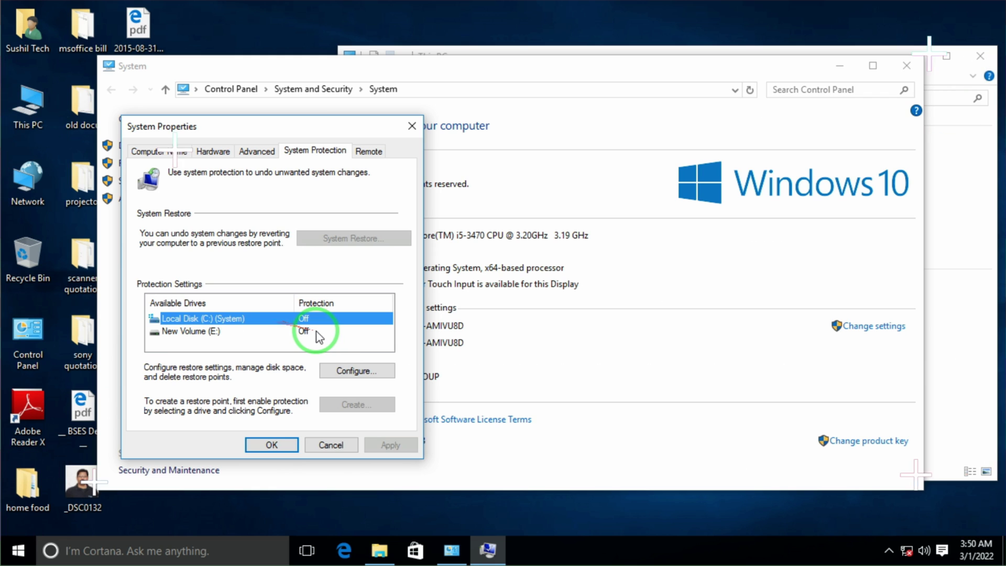
Step: Turn system protection back on for Local Disk (C:) and close the system properties and System windows
click(346, 369)
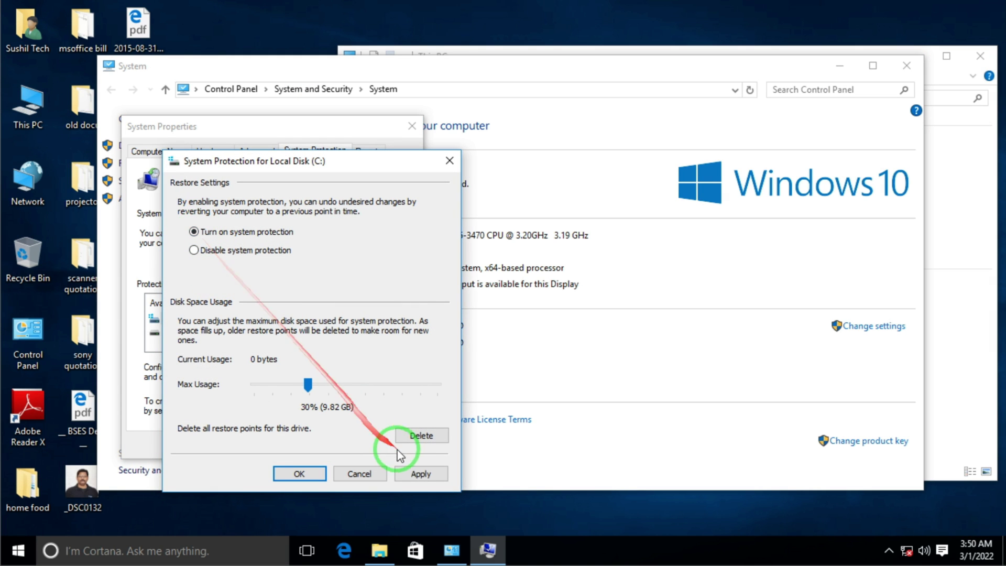
click(420, 473)
click(296, 474)
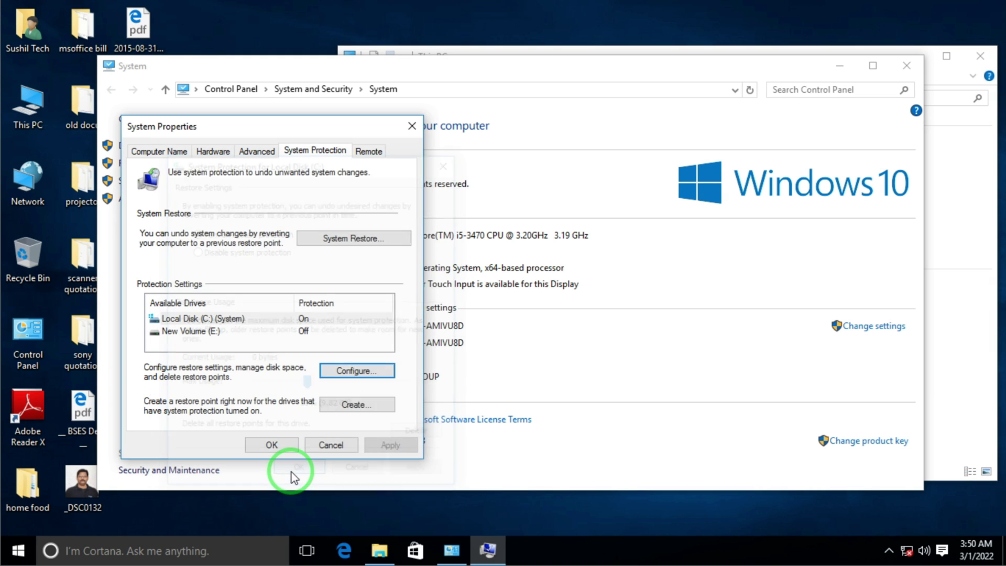
click(272, 445)
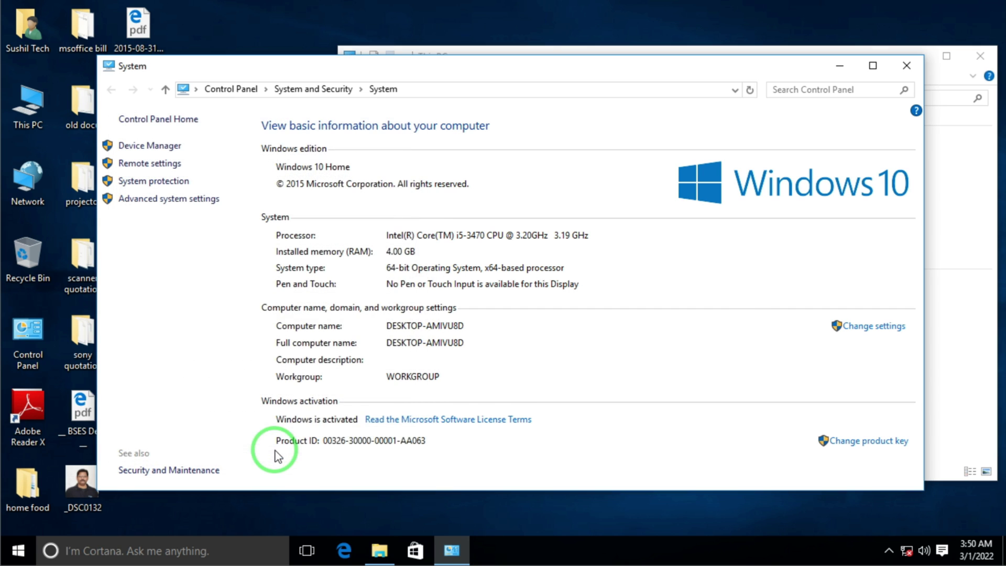
click(907, 67)
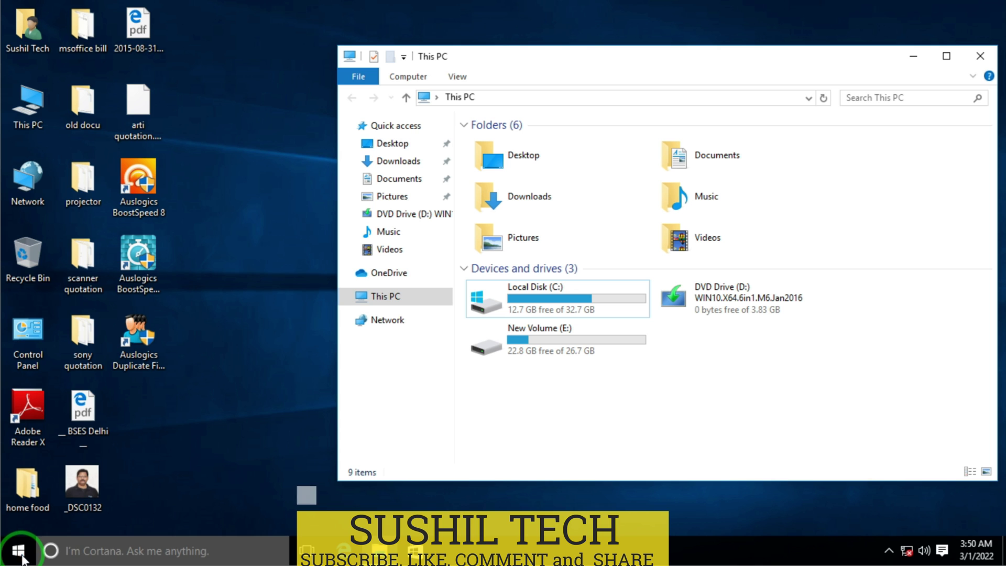
Step: Search for "disk", run Disk Cleanup on the C: drive, and start cleaning up its system files
click(82, 553)
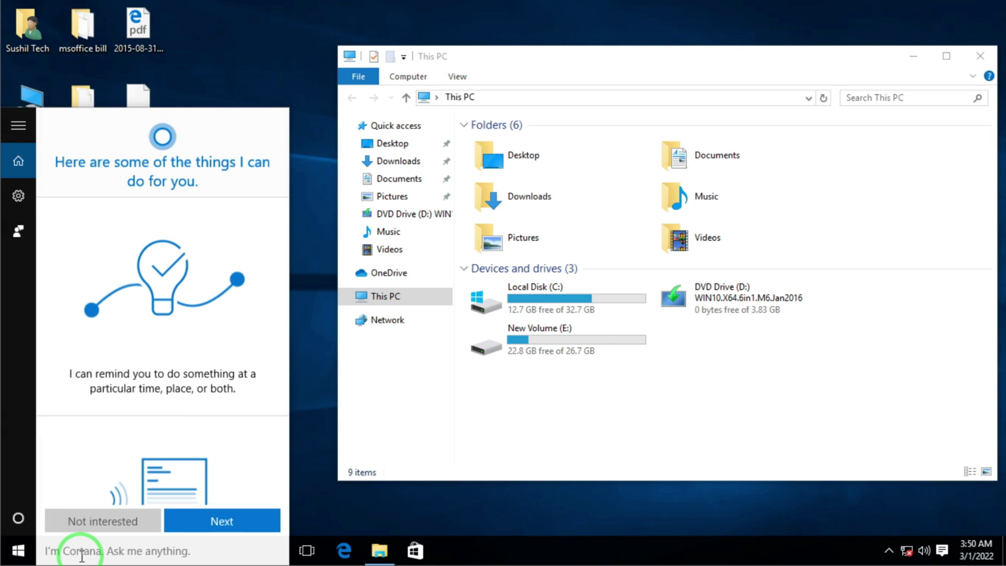
text(disk)
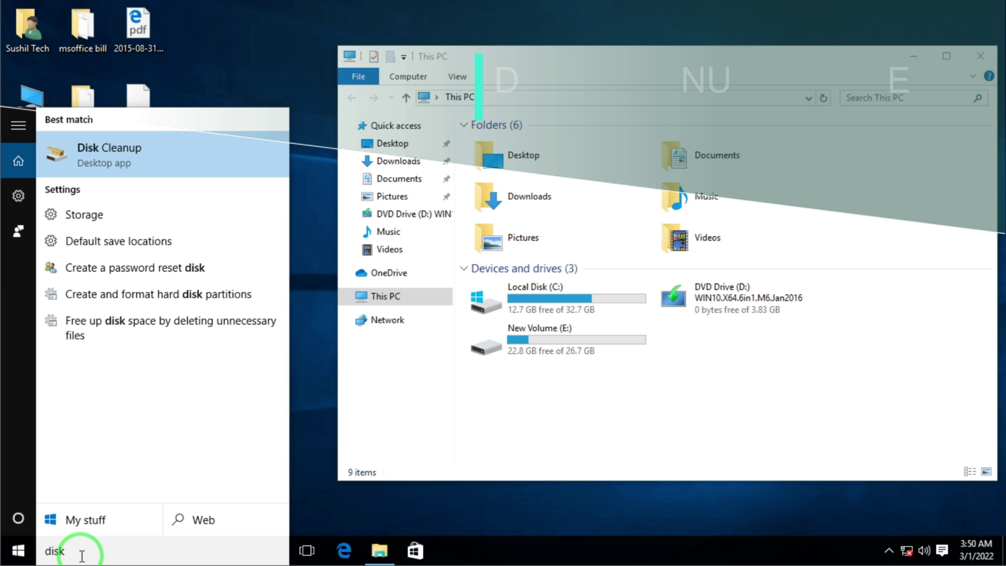
click(106, 150)
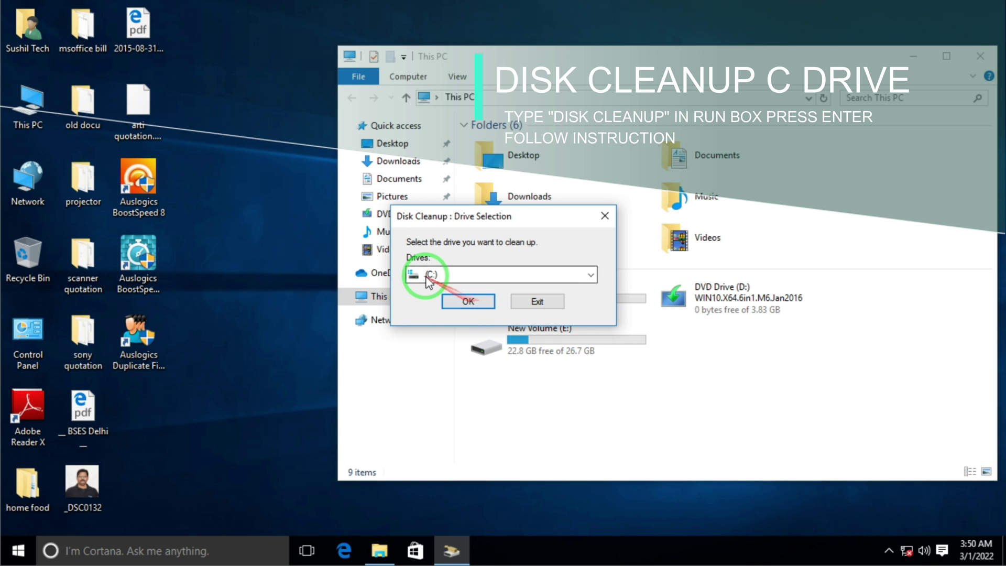
click(465, 302)
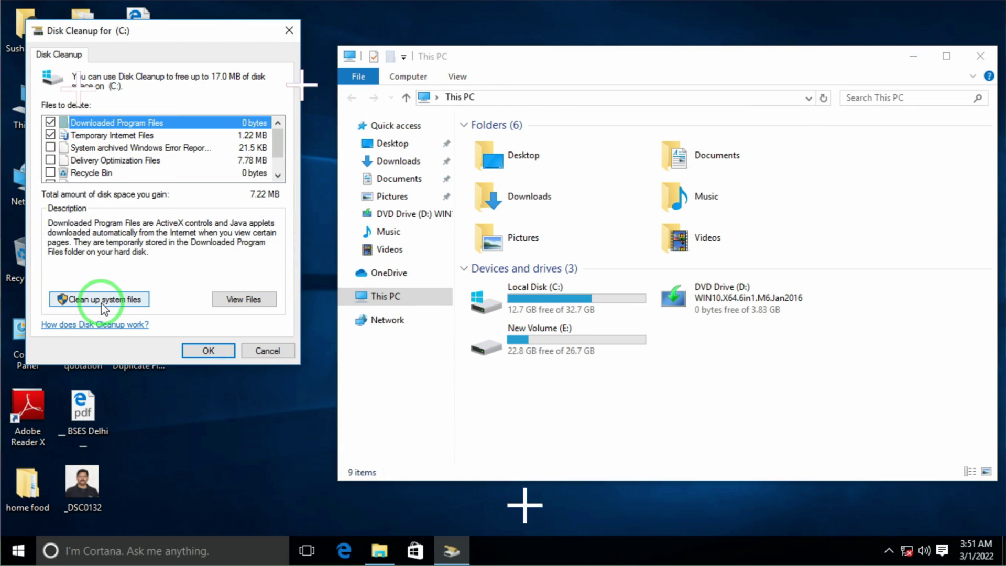
click(101, 299)
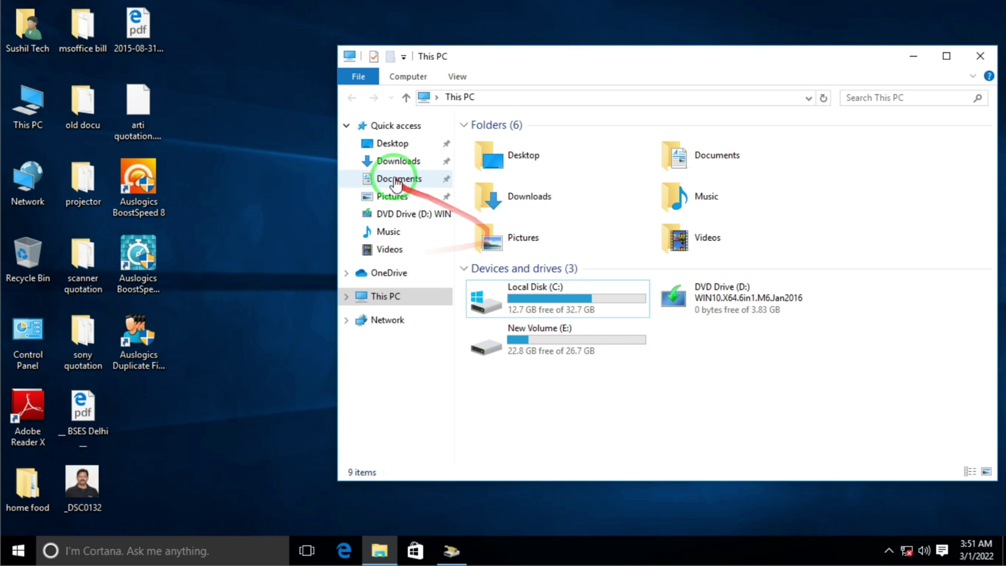
Step: Open the properties of the Downloads folder and move the dialog clear of the folder window
click(397, 164)
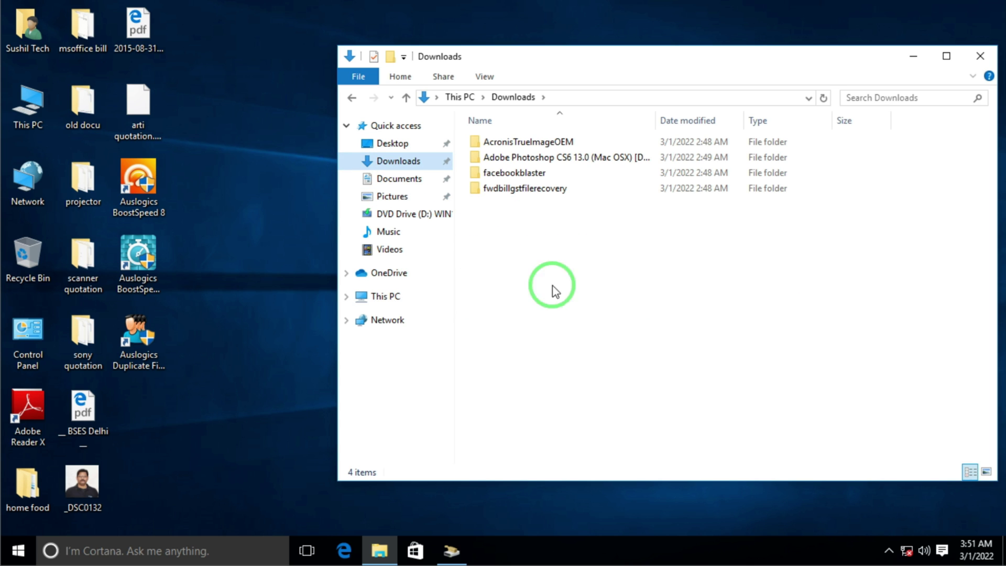
click(390, 165)
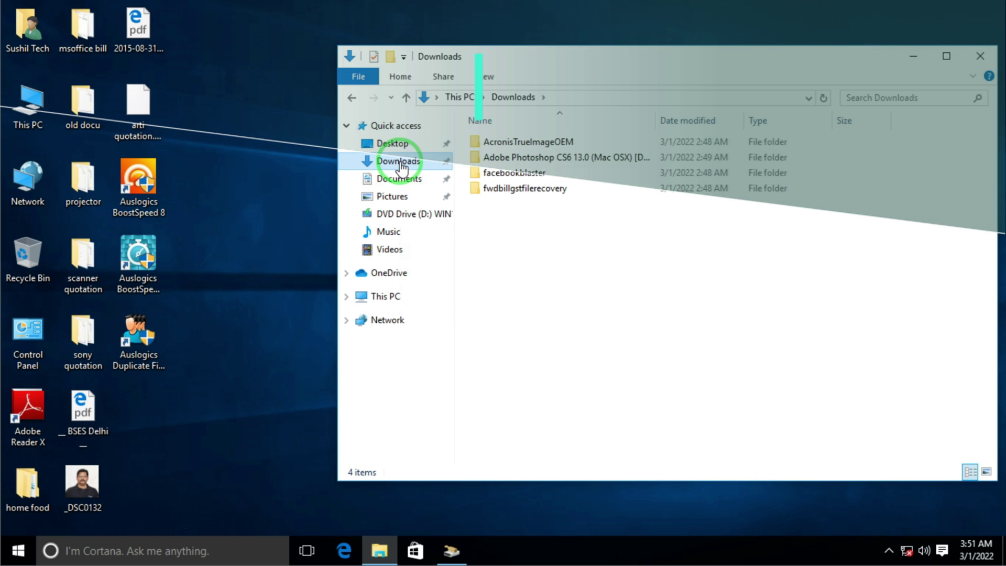
right_click(401, 167)
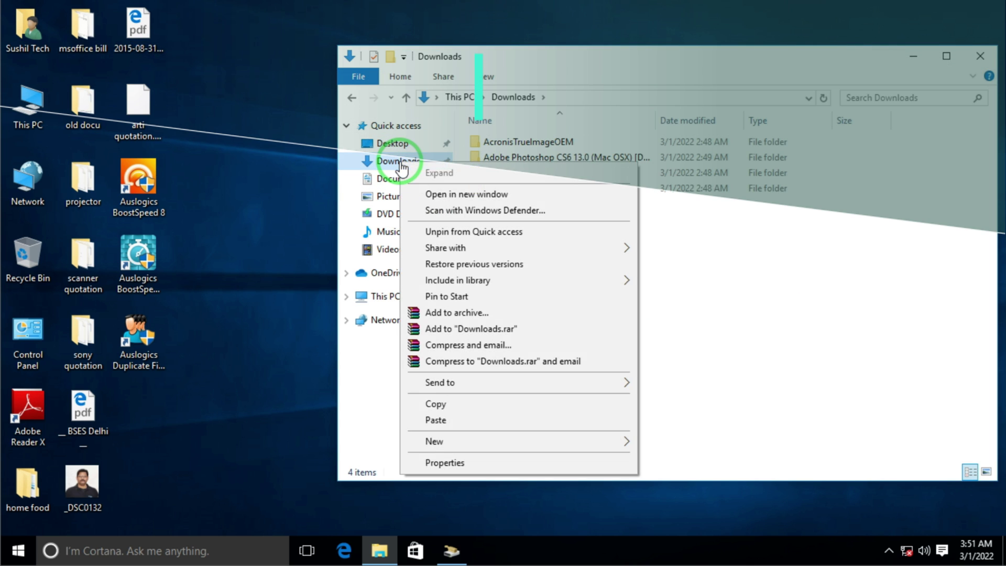
click(455, 465)
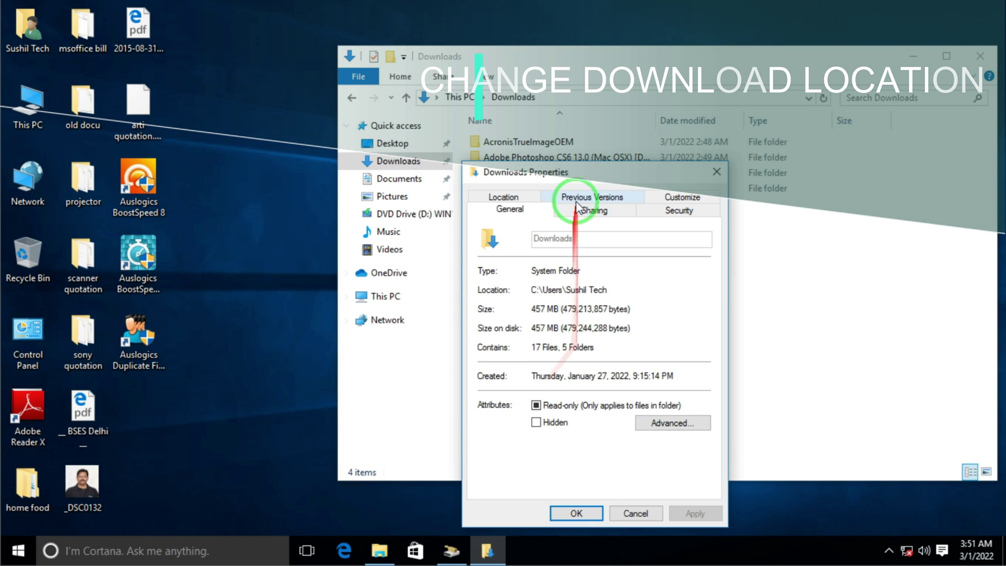
drag(590, 172, 297, 92)
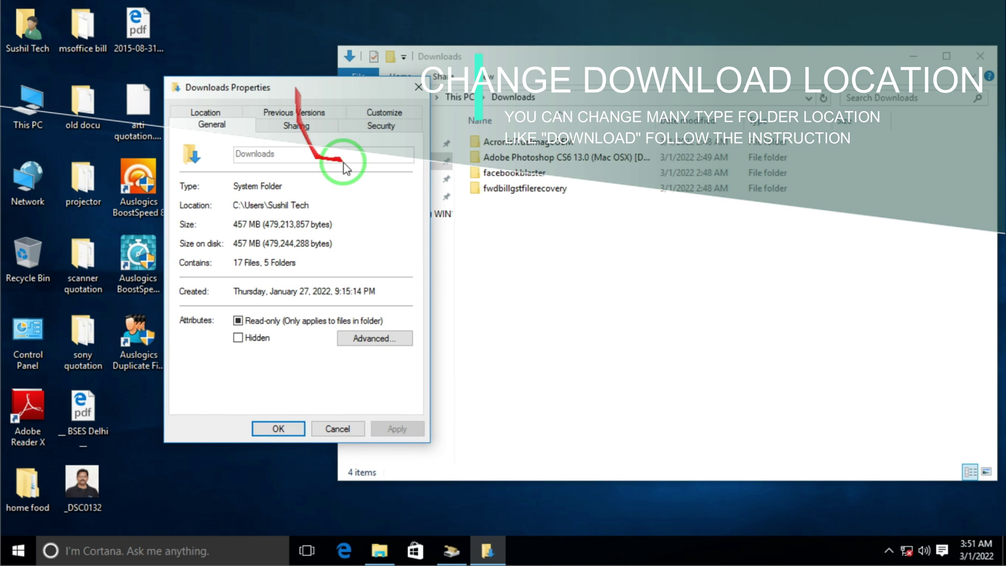
Step: Review the Downloads folder's location settings alongside the drives in This PC, and cancel the properties without relocating the folder
click(204, 113)
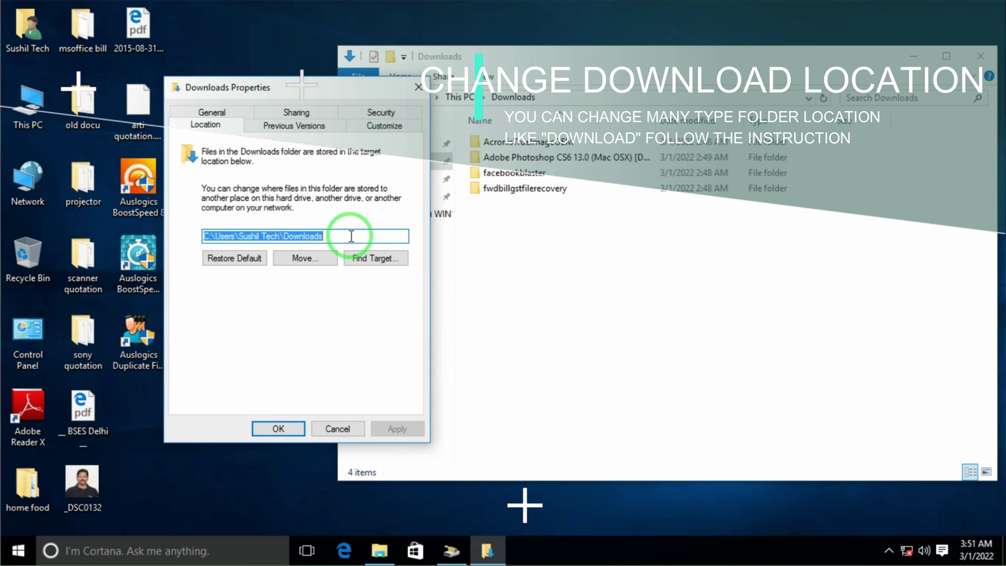
click(696, 74)
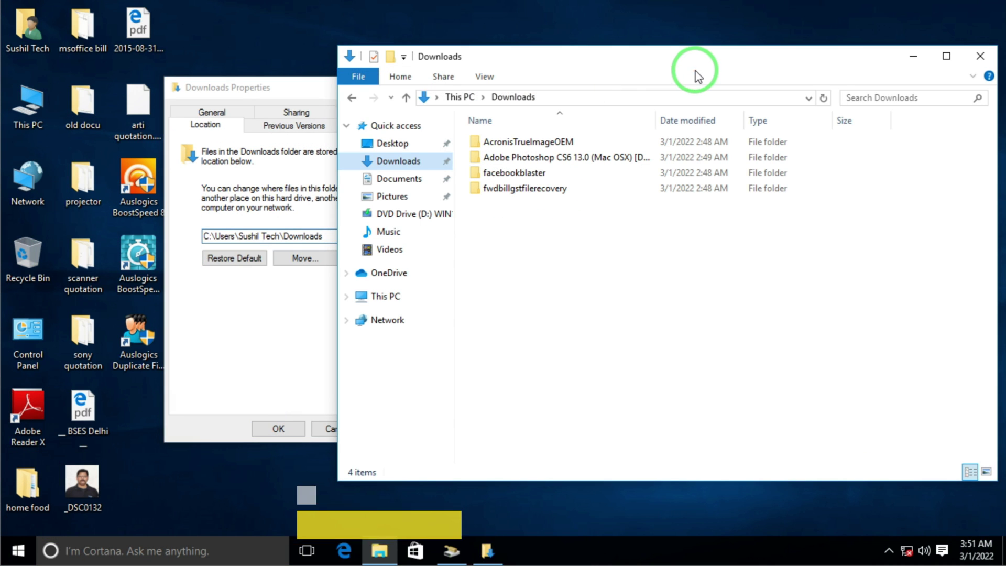
click(351, 97)
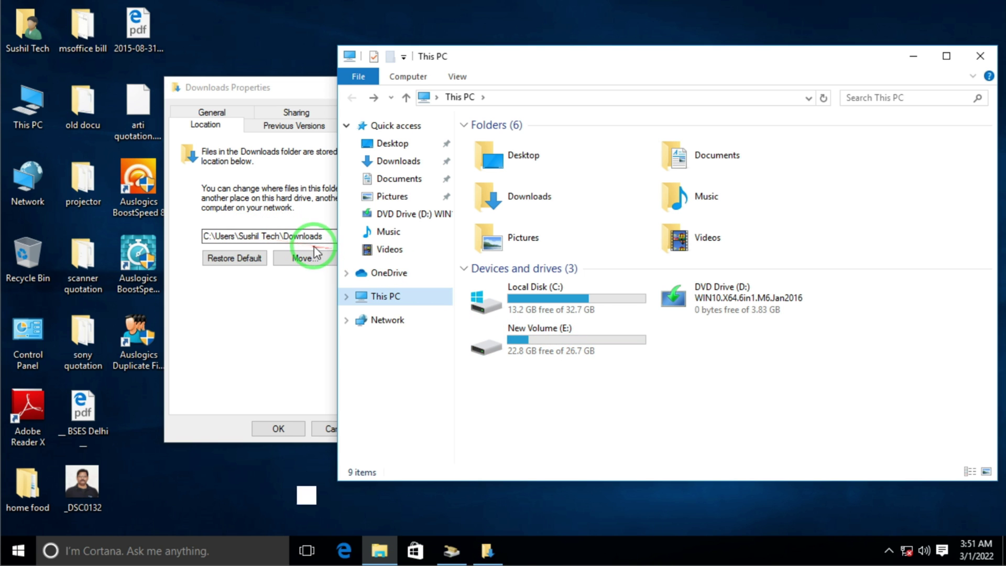
drag(290, 93, 203, 86)
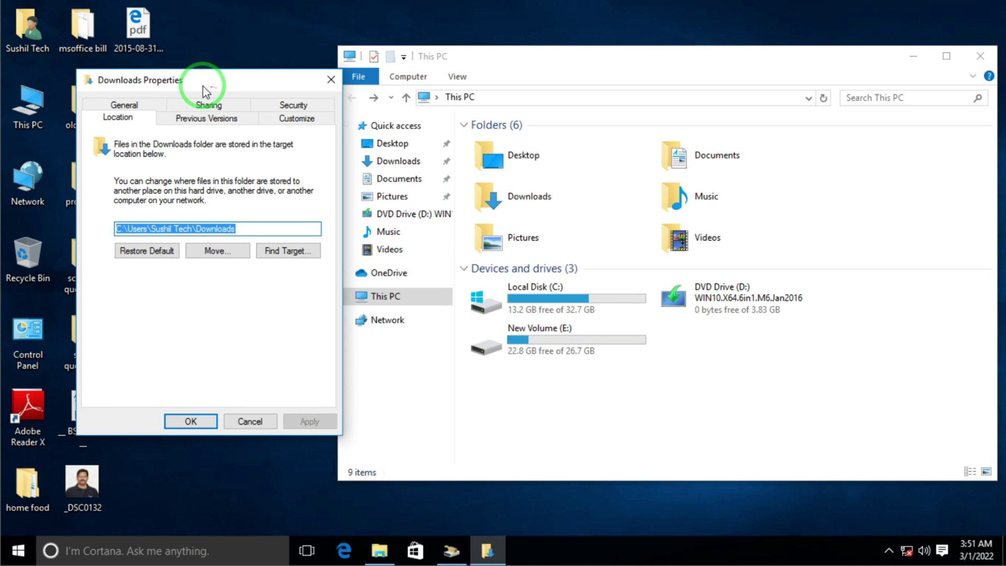
click(250, 424)
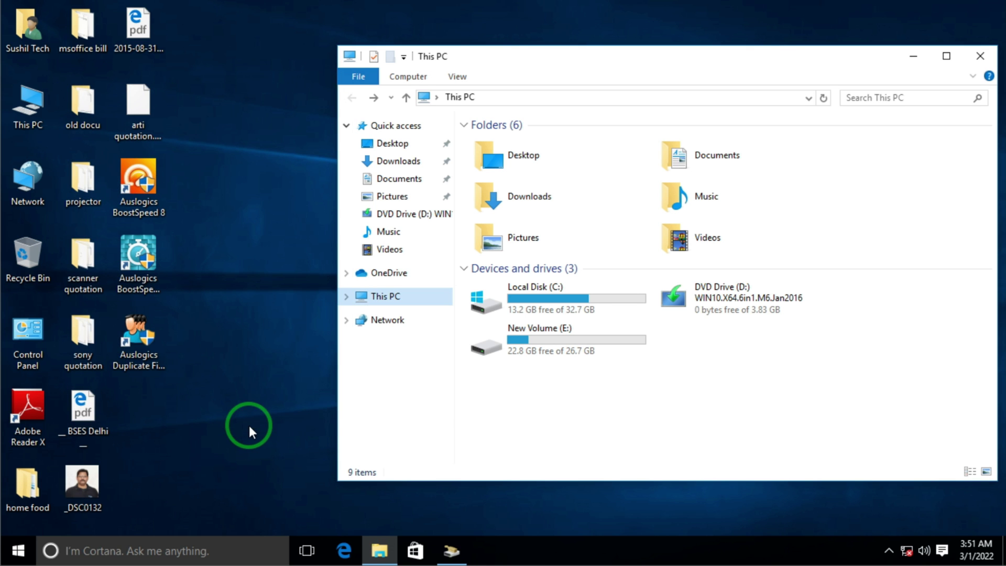
Step: Permanently delete all four folders in Downloads, from AcronisTrueImageOEM to fwdbillgstfilerecovery
click(397, 163)
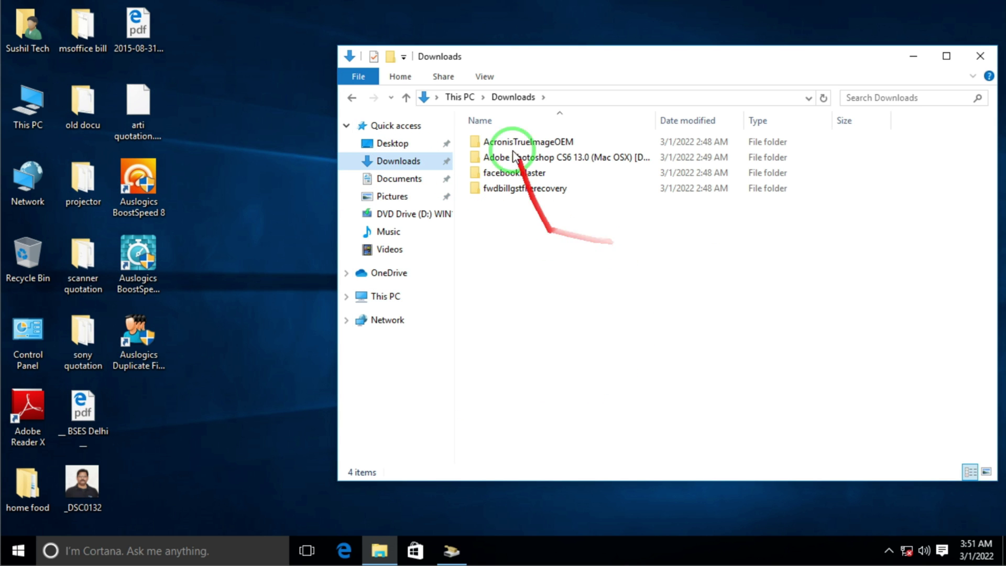
drag(570, 235, 486, 140)
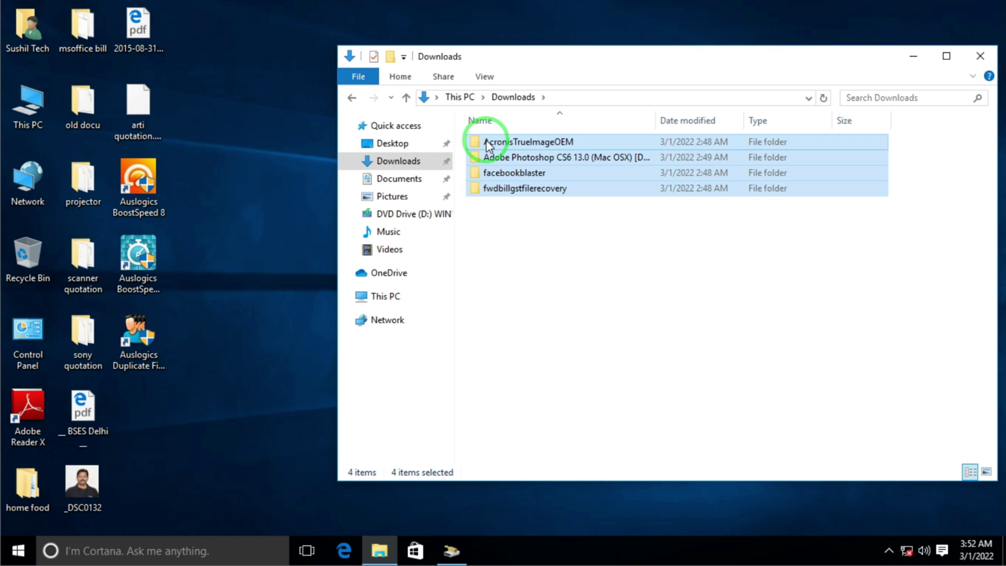
key(shift+Delete)
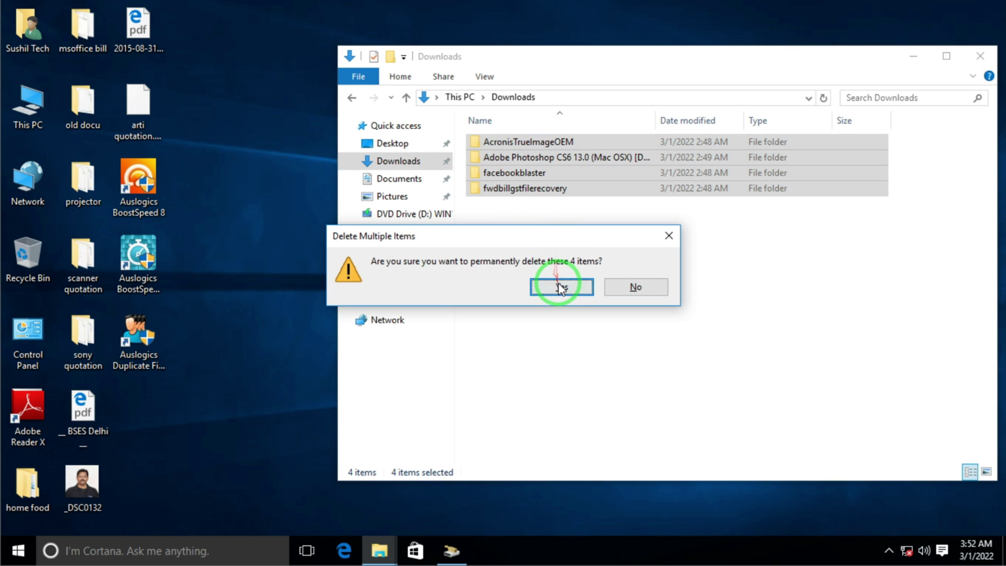
click(559, 287)
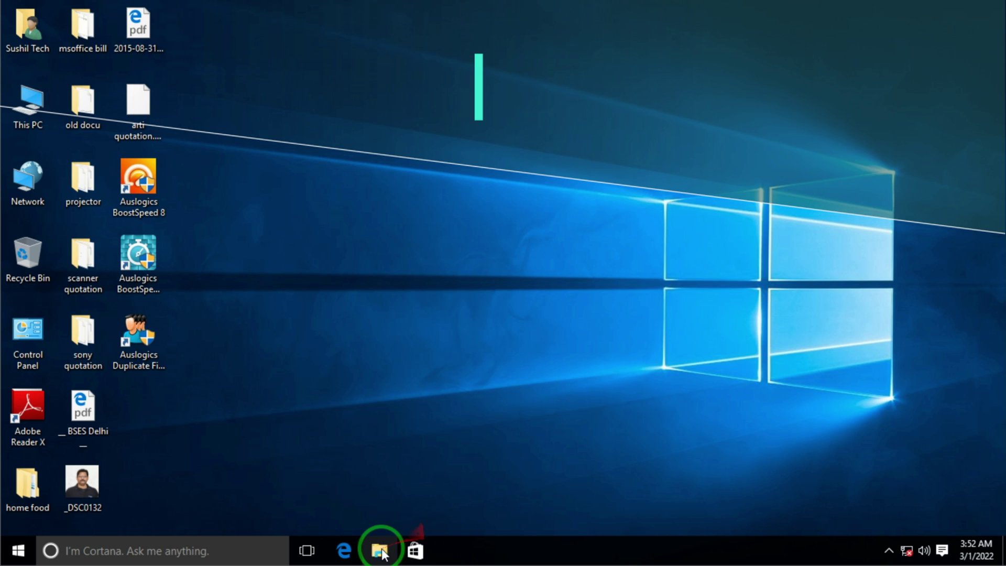
Step: Open the properties of Local Disk (C:) from This PC in File Explorer
click(380, 550)
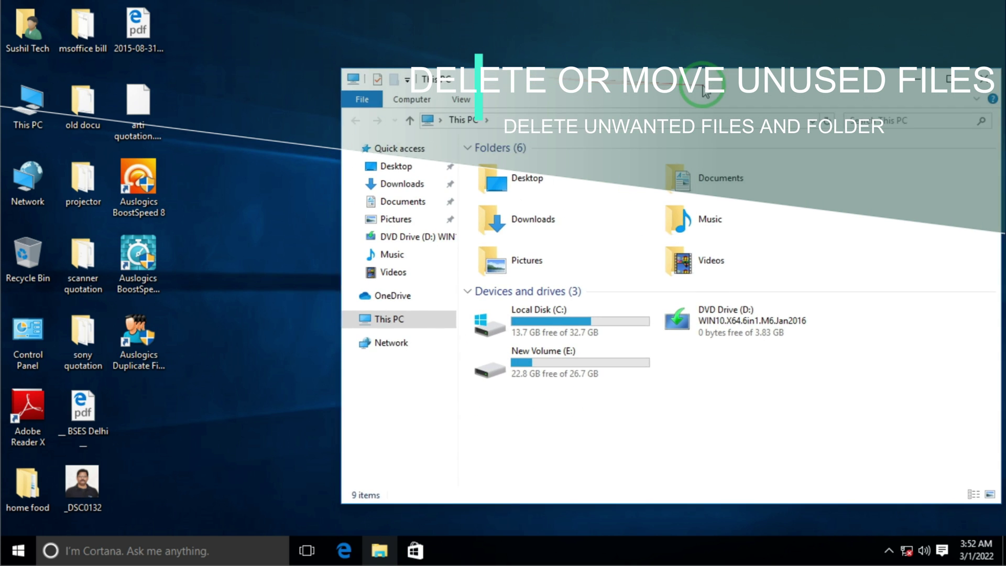
click(582, 313)
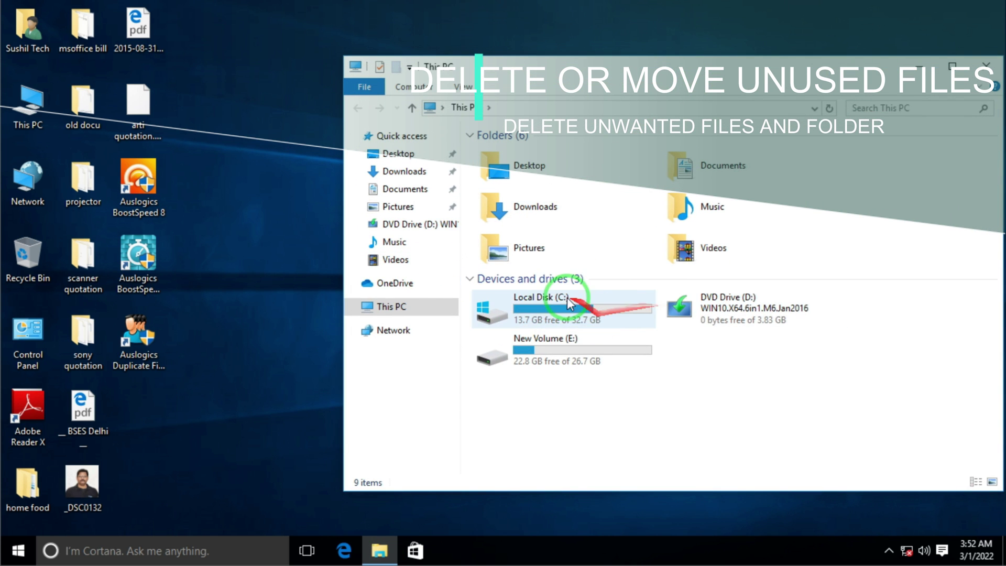
click(545, 306)
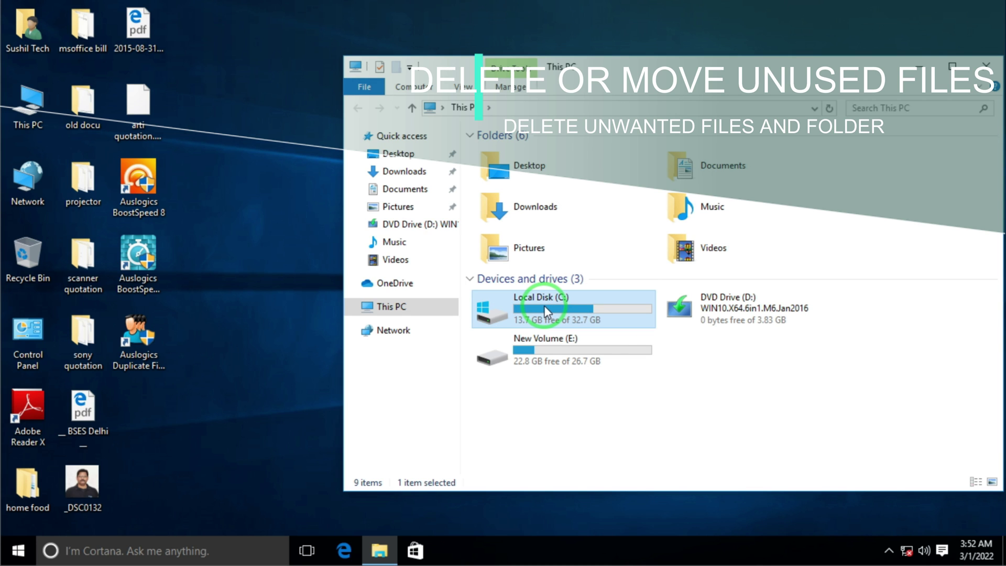
right_click(545, 304)
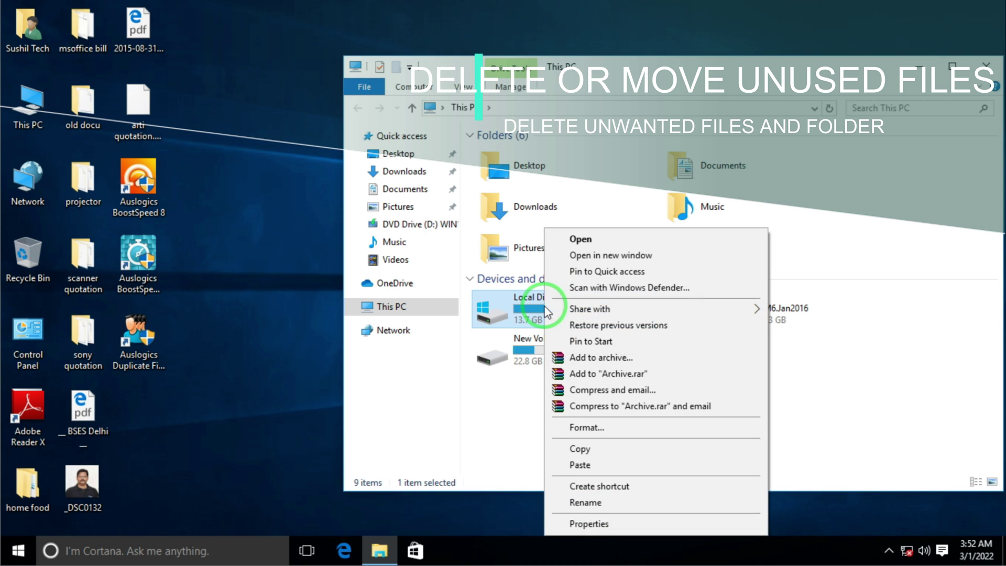
click(589, 524)
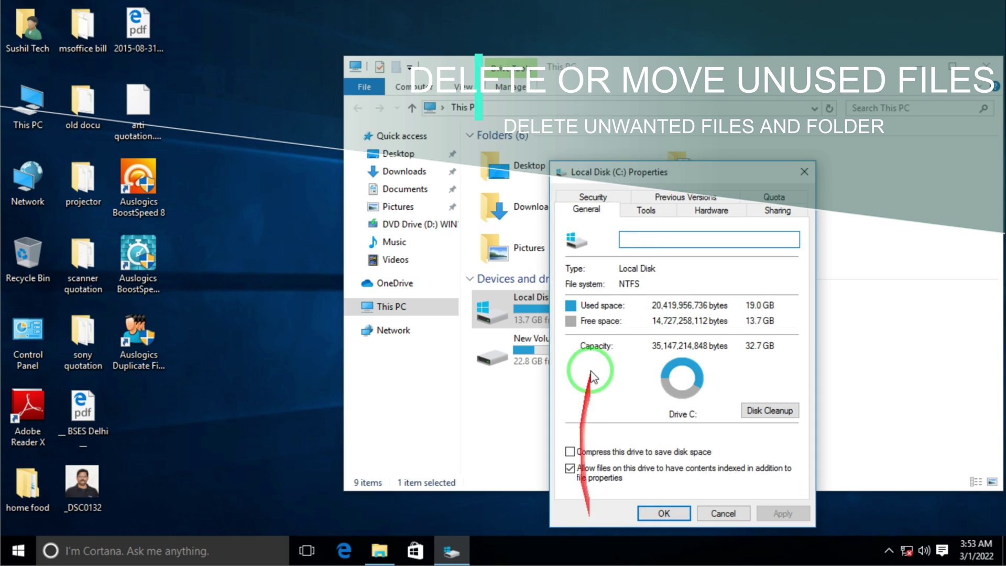
Step: Optimize the C: drive with the Optimize Drives tool and close the drive's properties
click(649, 212)
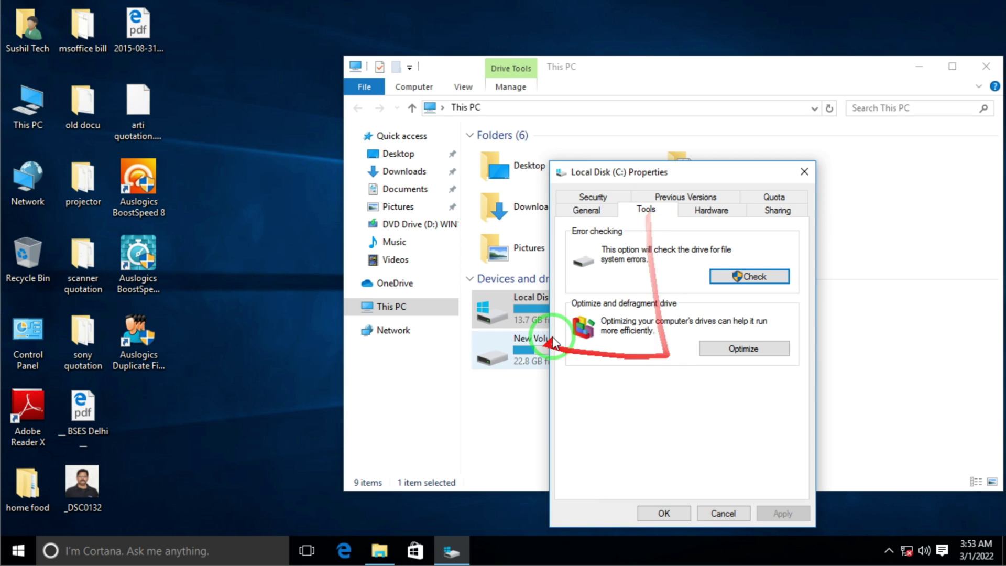
click(751, 350)
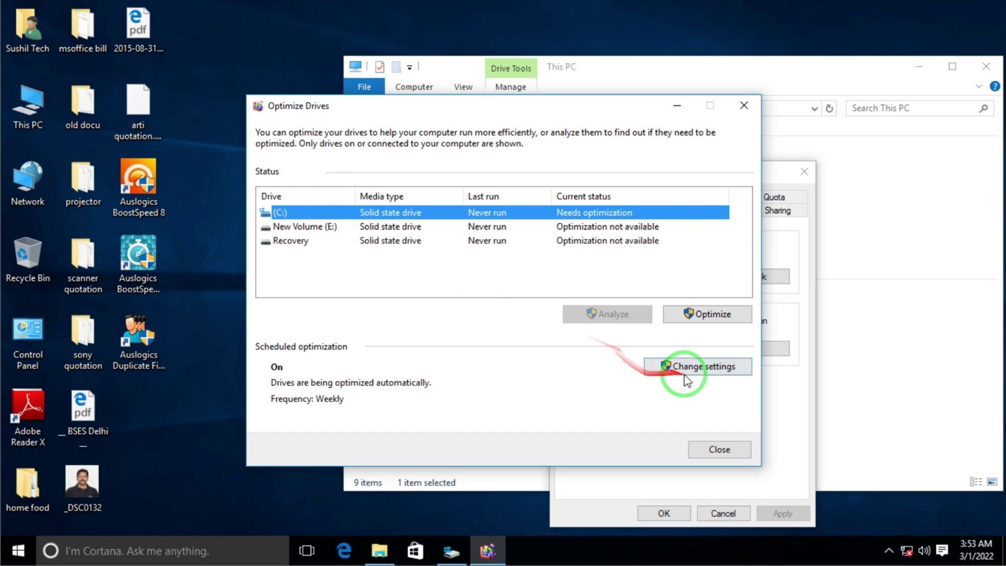
click(711, 325)
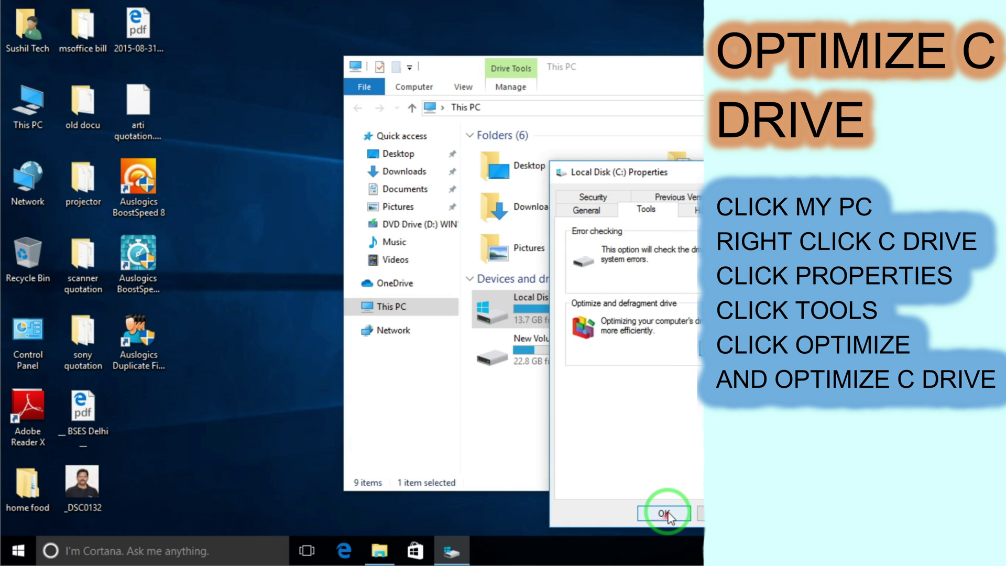
click(663, 513)
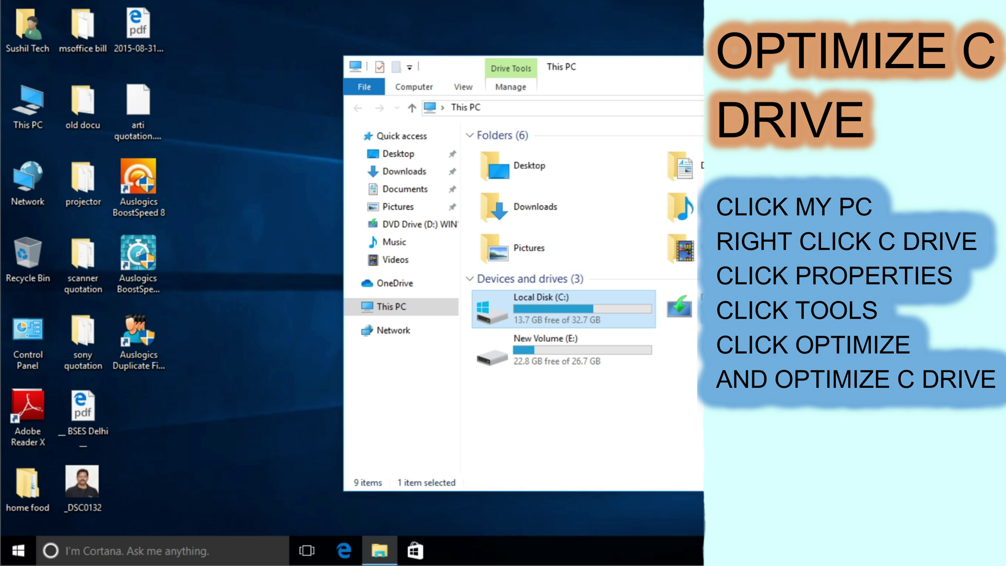
Step: Look into Local Disk (C:) and permanently delete all five videos in the Videos folder
key(ctrl+space)
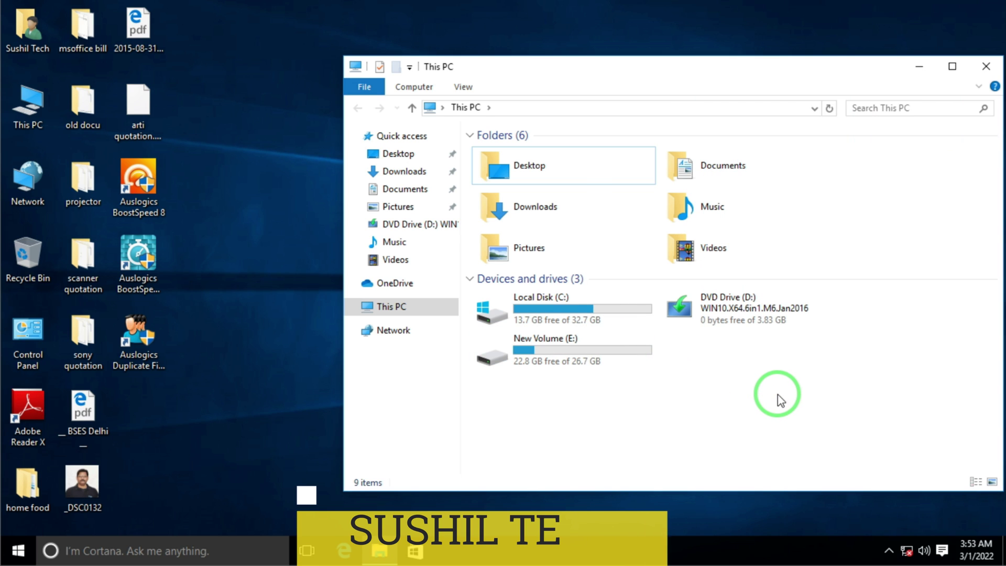
double_click(589, 315)
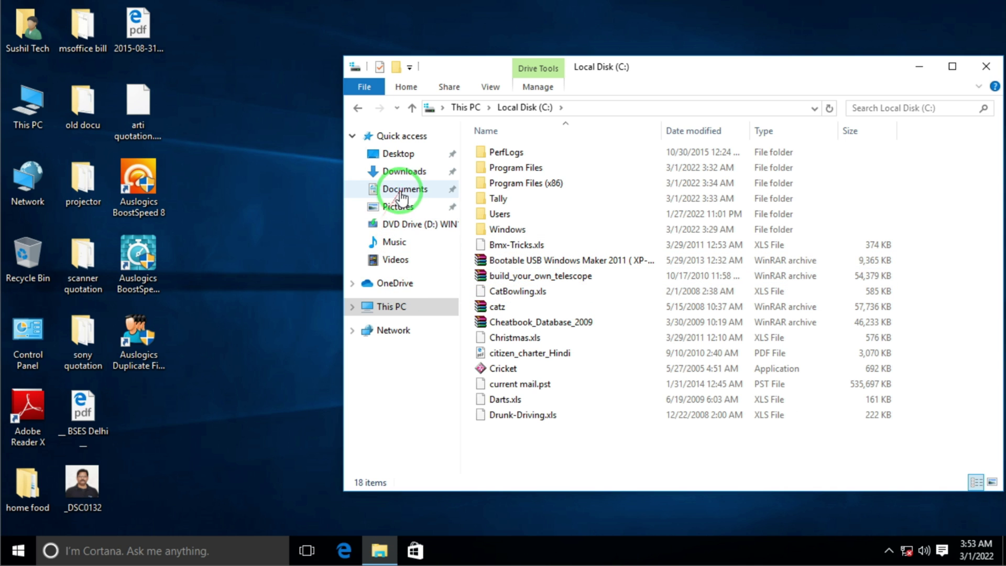
click(396, 262)
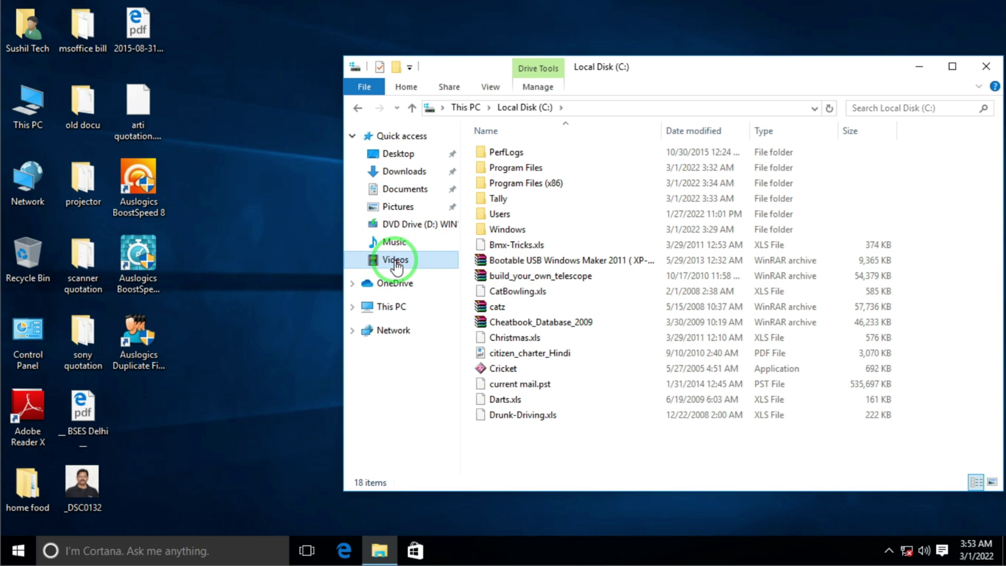
drag(969, 151, 473, 193)
key(shift+Delete)
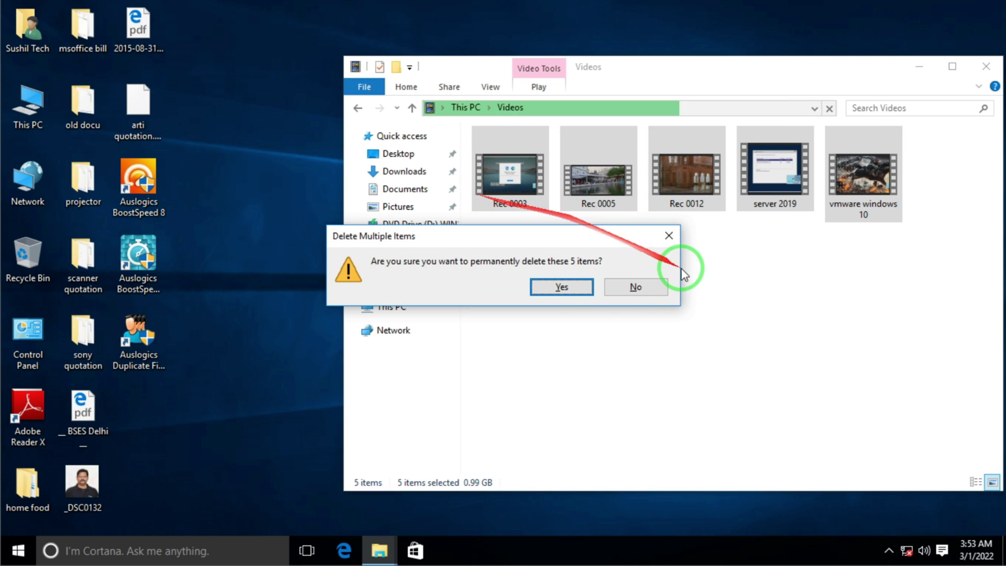
click(566, 286)
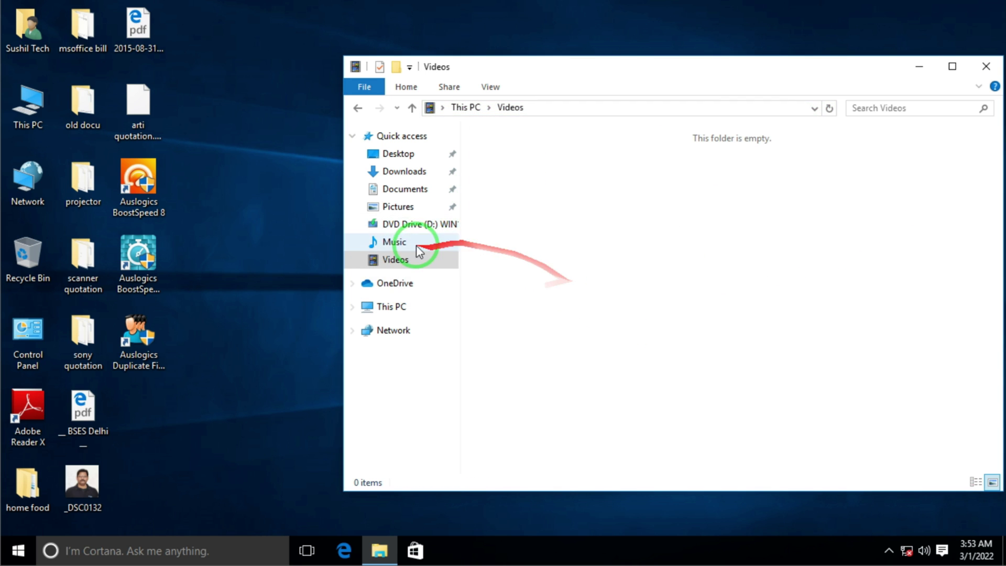
Step: Permanently delete the 14 loose files in Pictures, leaving out the Camera Roll and Saved Pictures folders
click(403, 209)
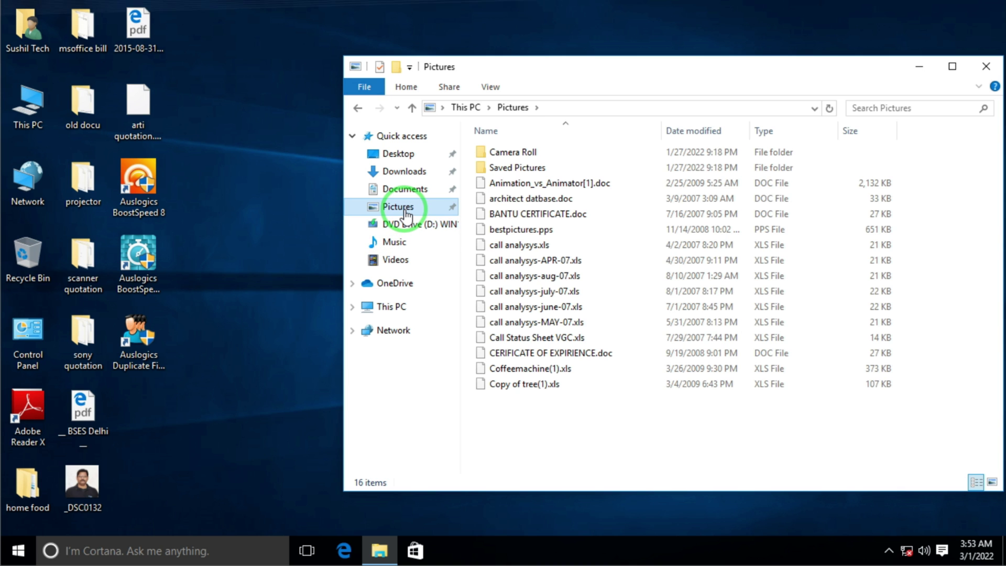
drag(673, 437, 498, 184)
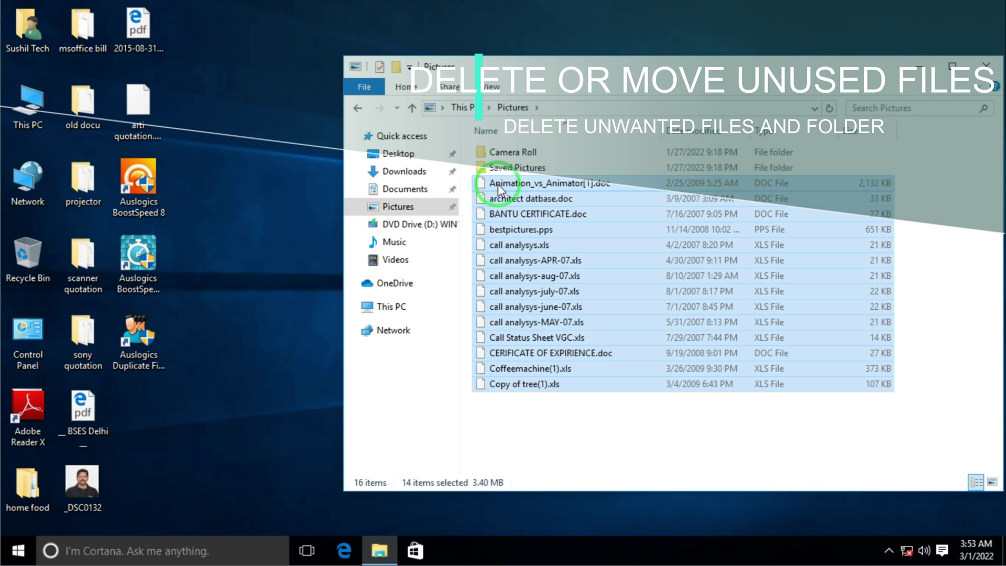
key(shift+Delete)
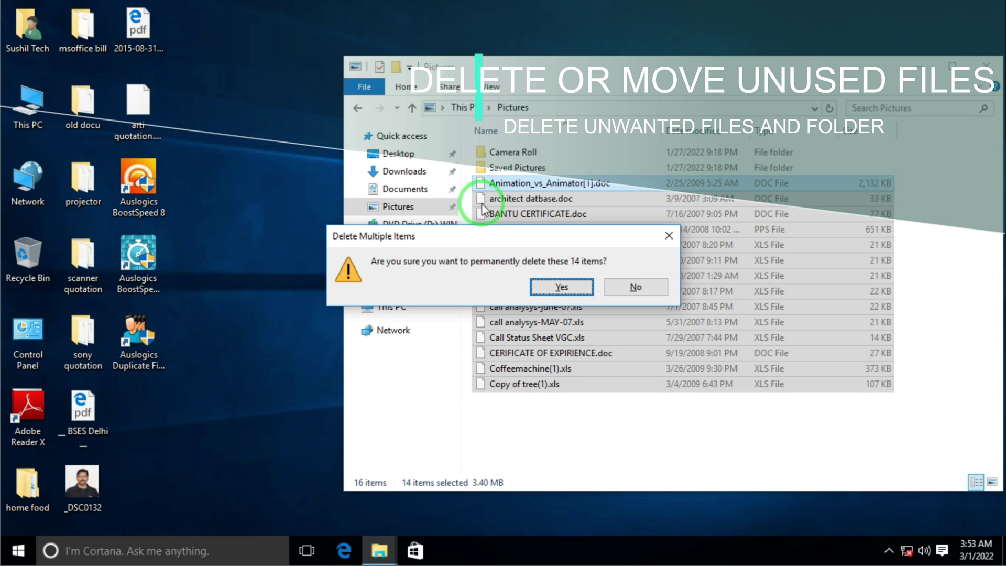
click(570, 287)
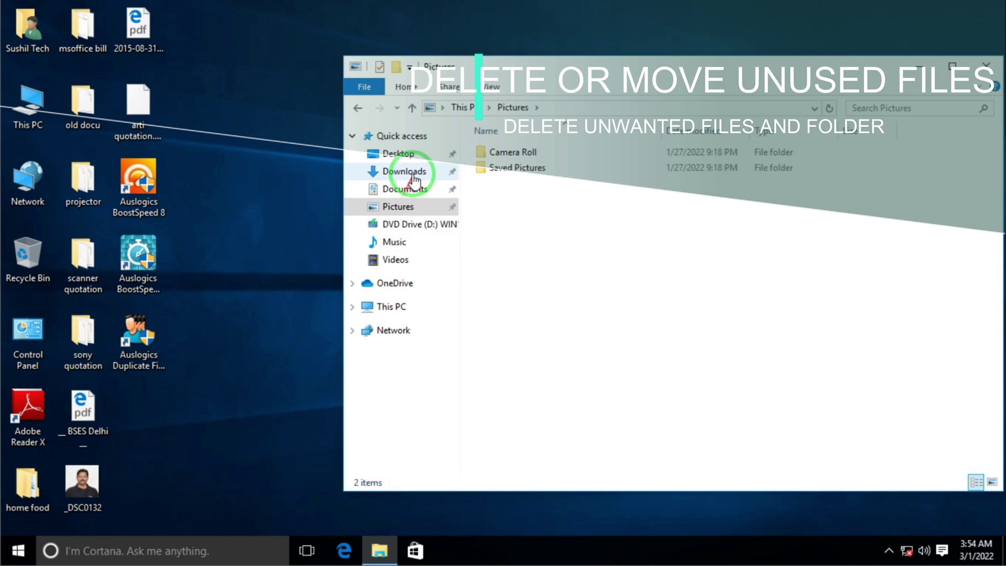
Step: Permanently delete all 16 files in the Documents folder
click(414, 180)
click(406, 189)
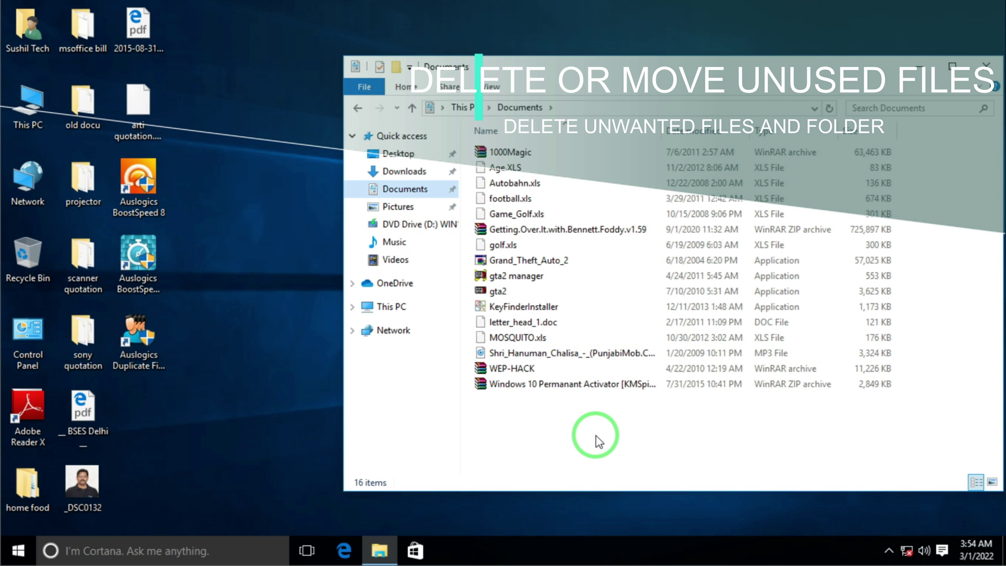
drag(596, 435, 509, 148)
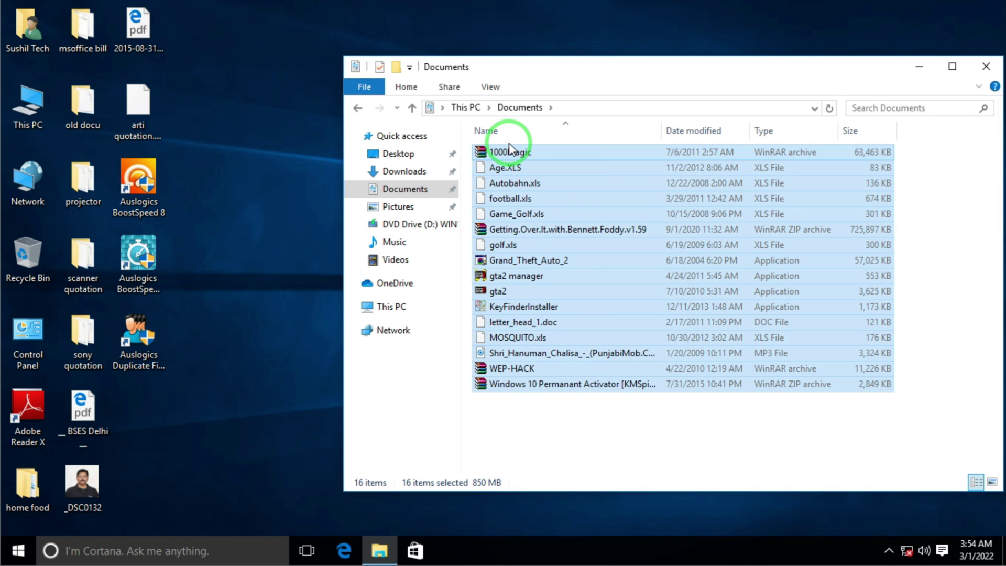
key(shift+Delete)
click(562, 287)
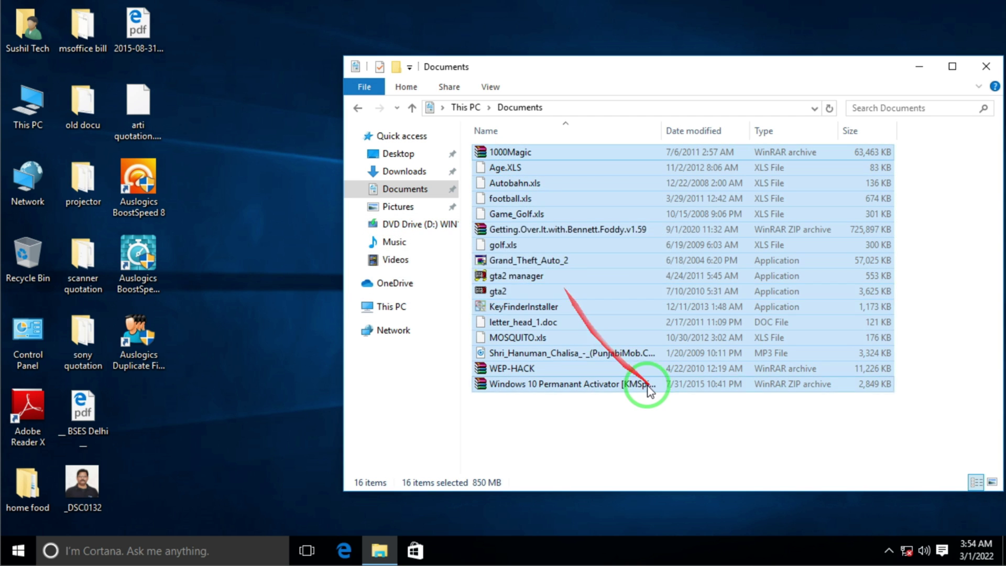
Step: Permanently delete the six folders on the Desktop, from home food to sony quotation, leaving out the individual files and shortcuts
click(400, 154)
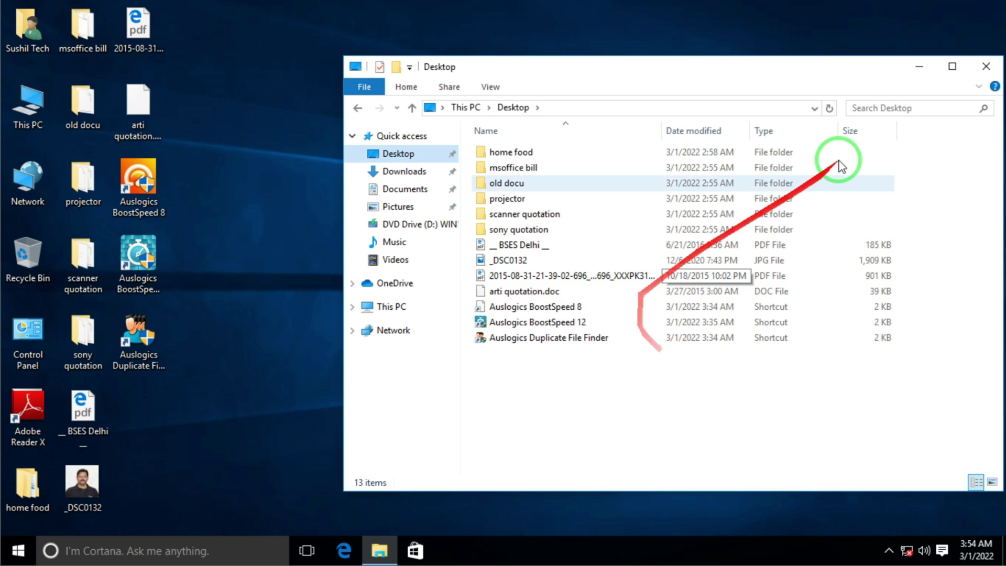
drag(939, 151, 558, 233)
key(shift+Delete)
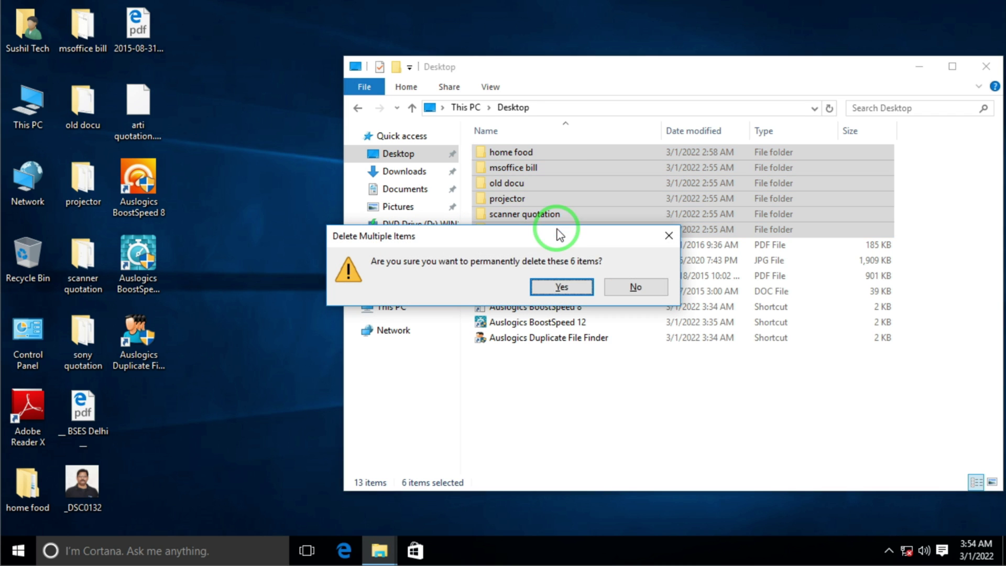
click(556, 288)
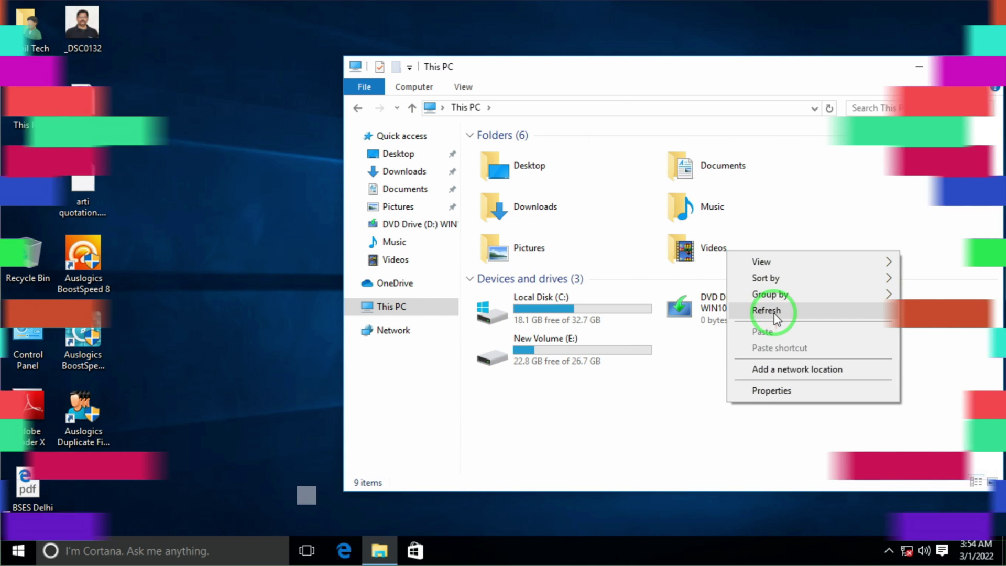
Step: Refresh This PC and check the free space on Local Disk (C:)
click(775, 314)
click(577, 322)
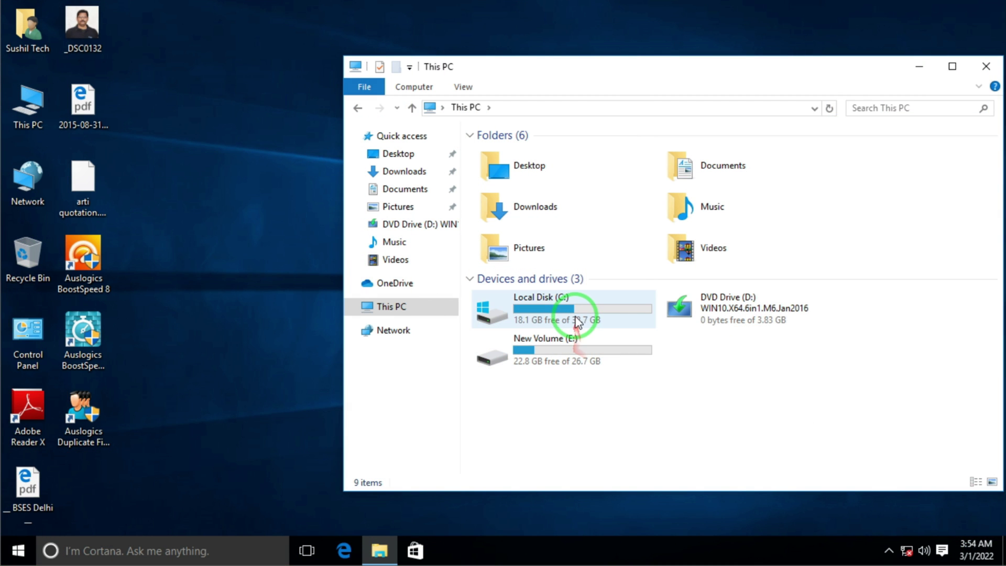
click(674, 358)
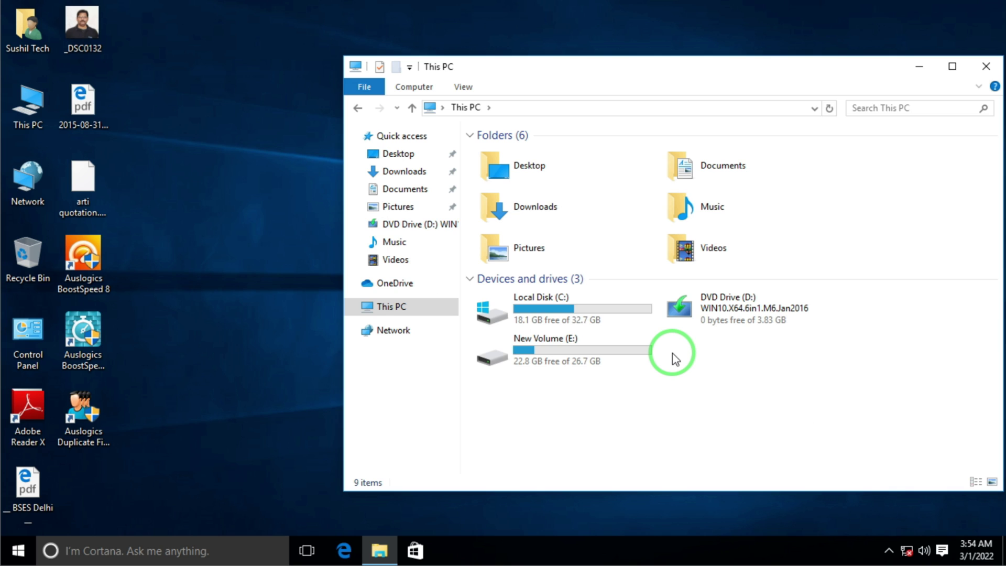